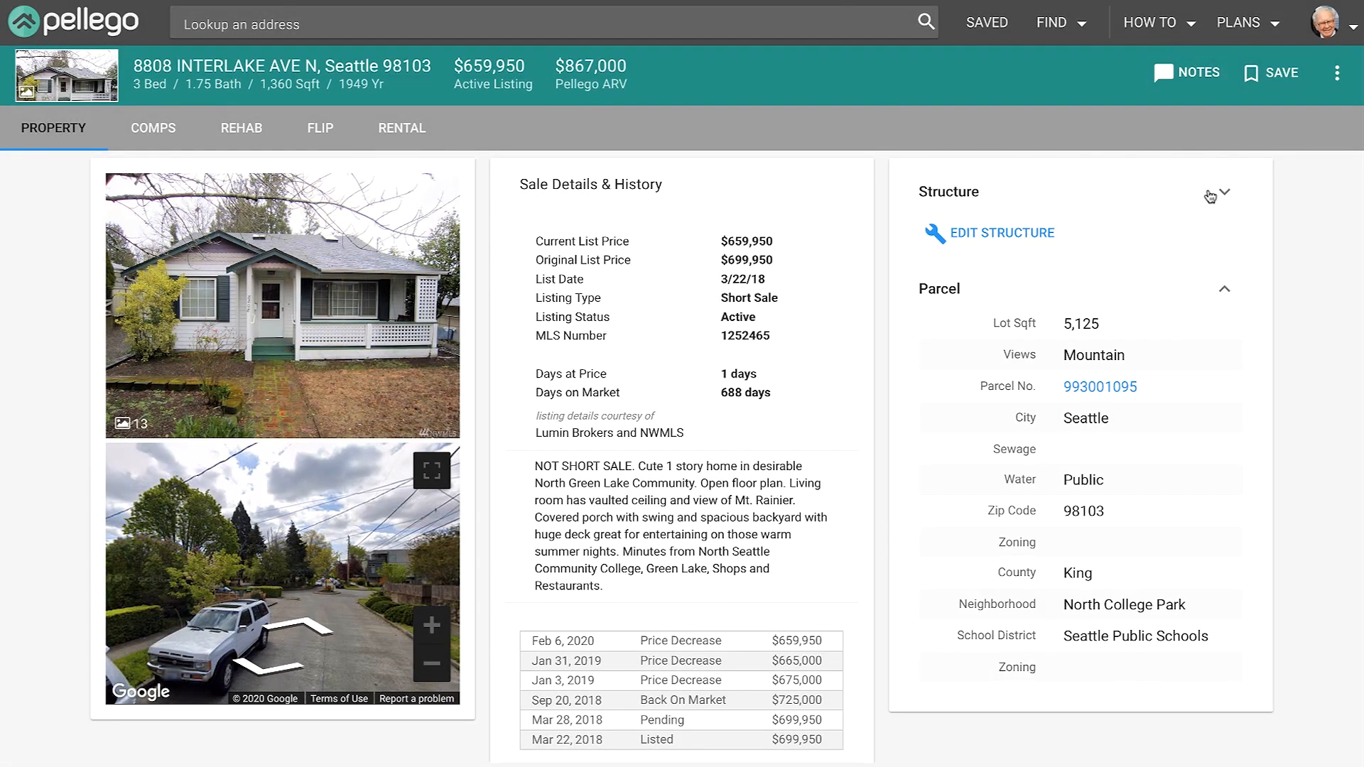
{"action": "left_click", "coordinate": [1217, 197]}
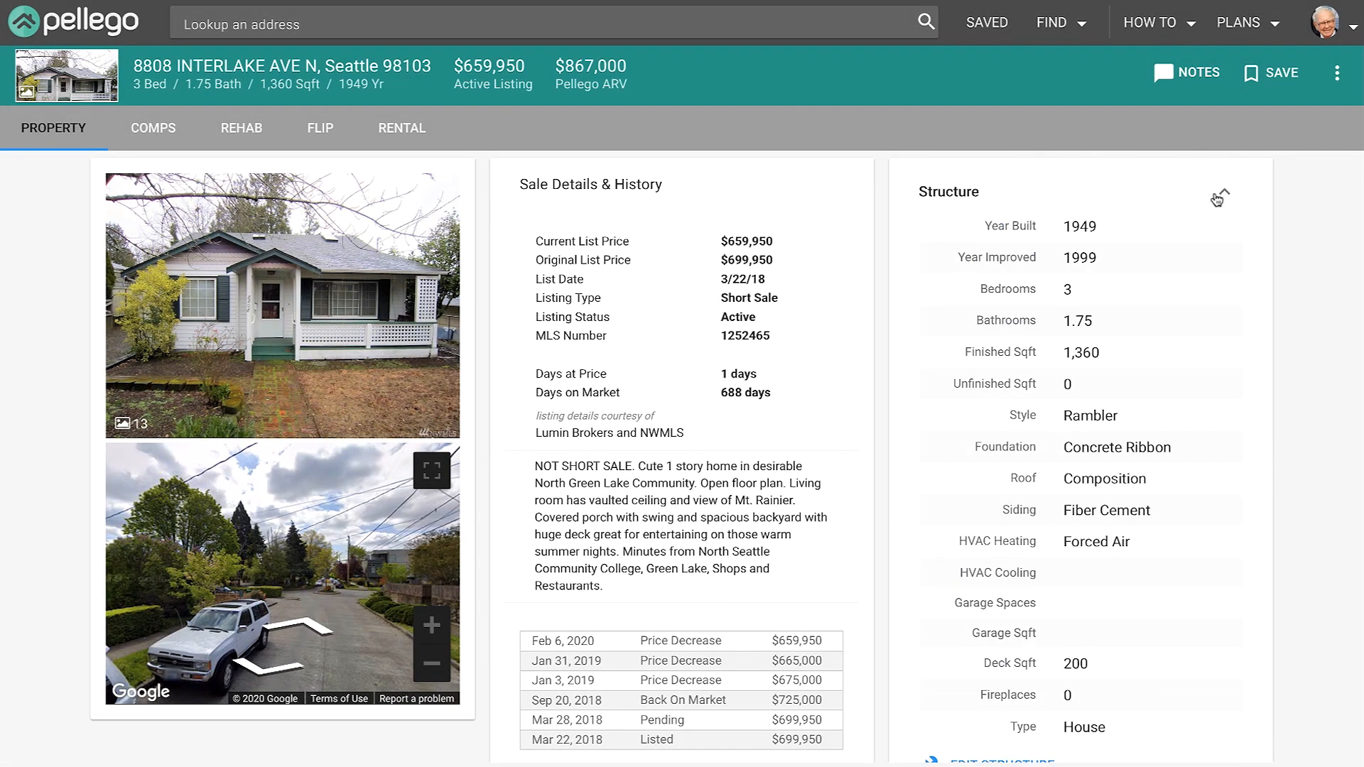
{"action": "left_click", "coordinate": [158, 128]}
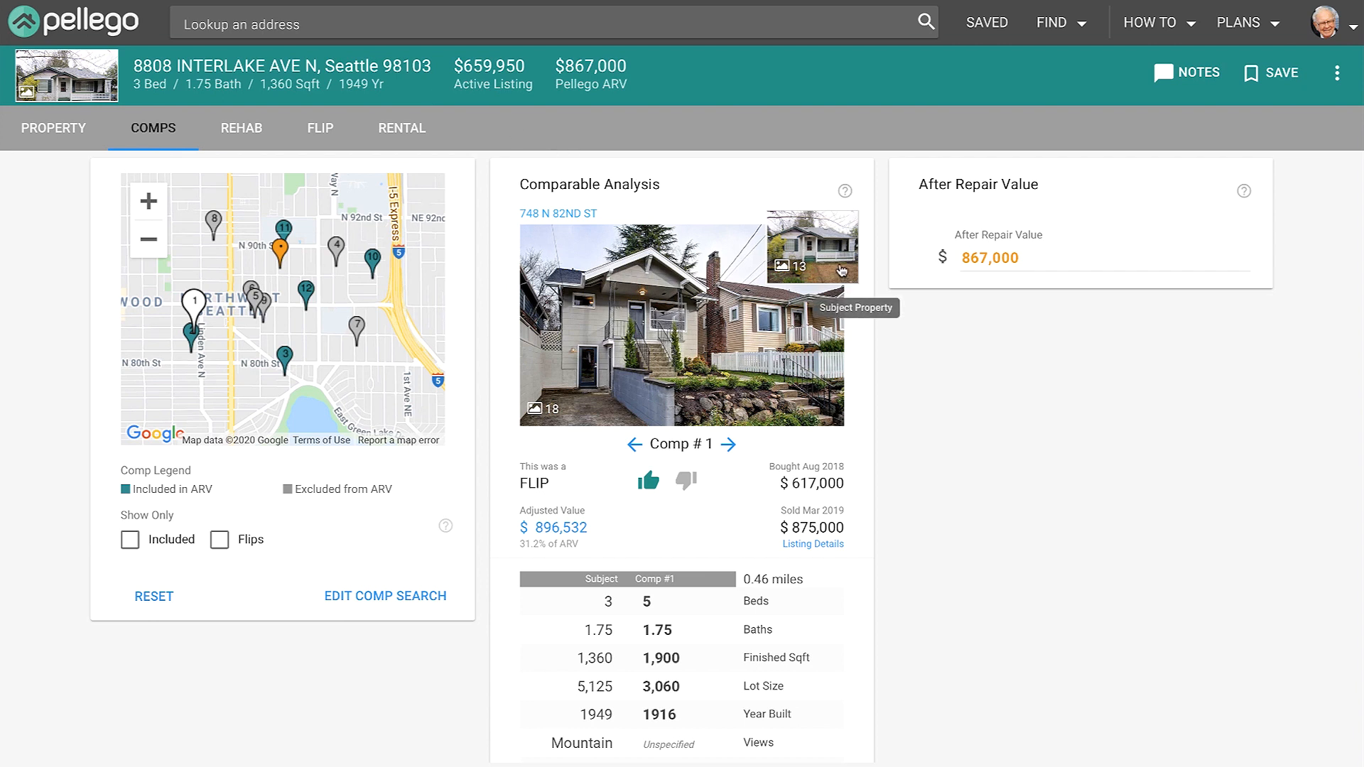
{"action": "left_click", "coordinate": [841, 270]}
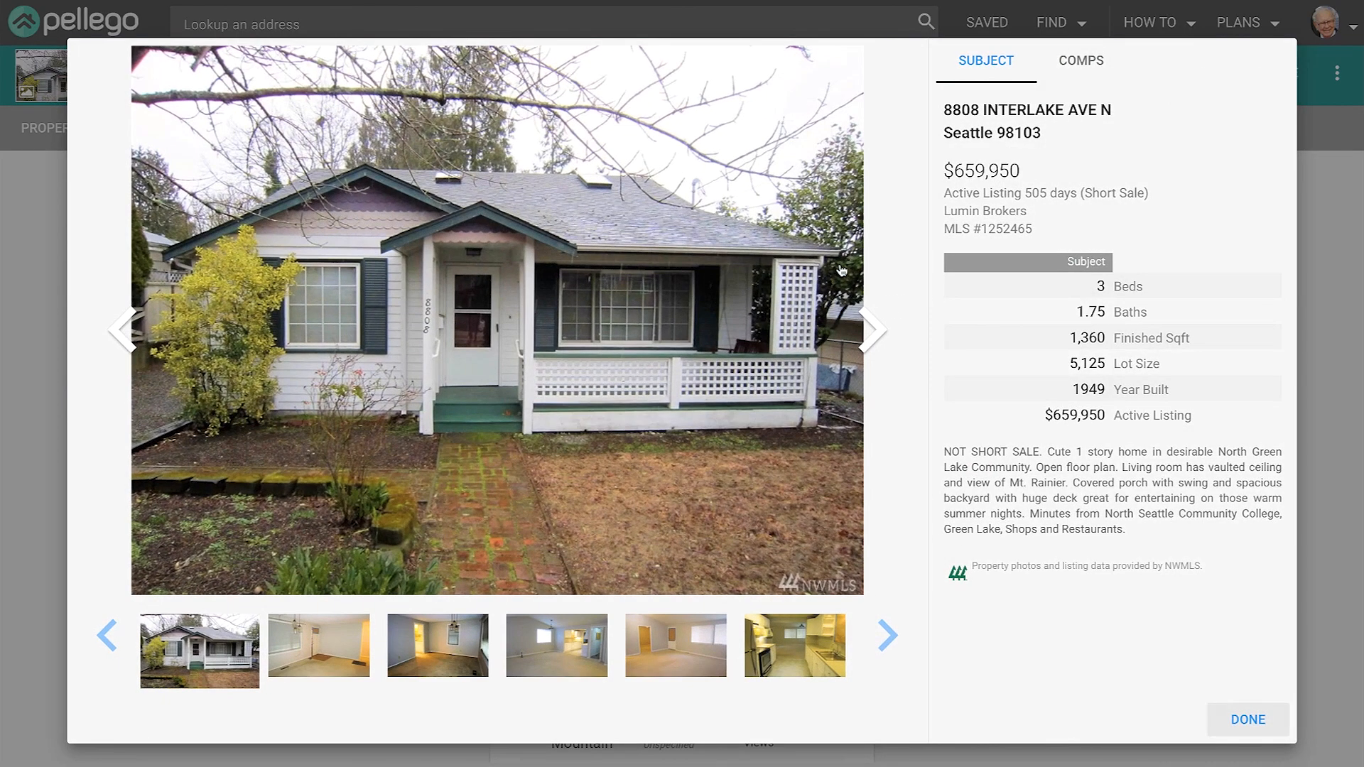
{"action": "left_click", "coordinate": [866, 344]}
{"action": "left_click", "coordinate": [866, 344]}
{"action": "left_click", "coordinate": [866, 345]}
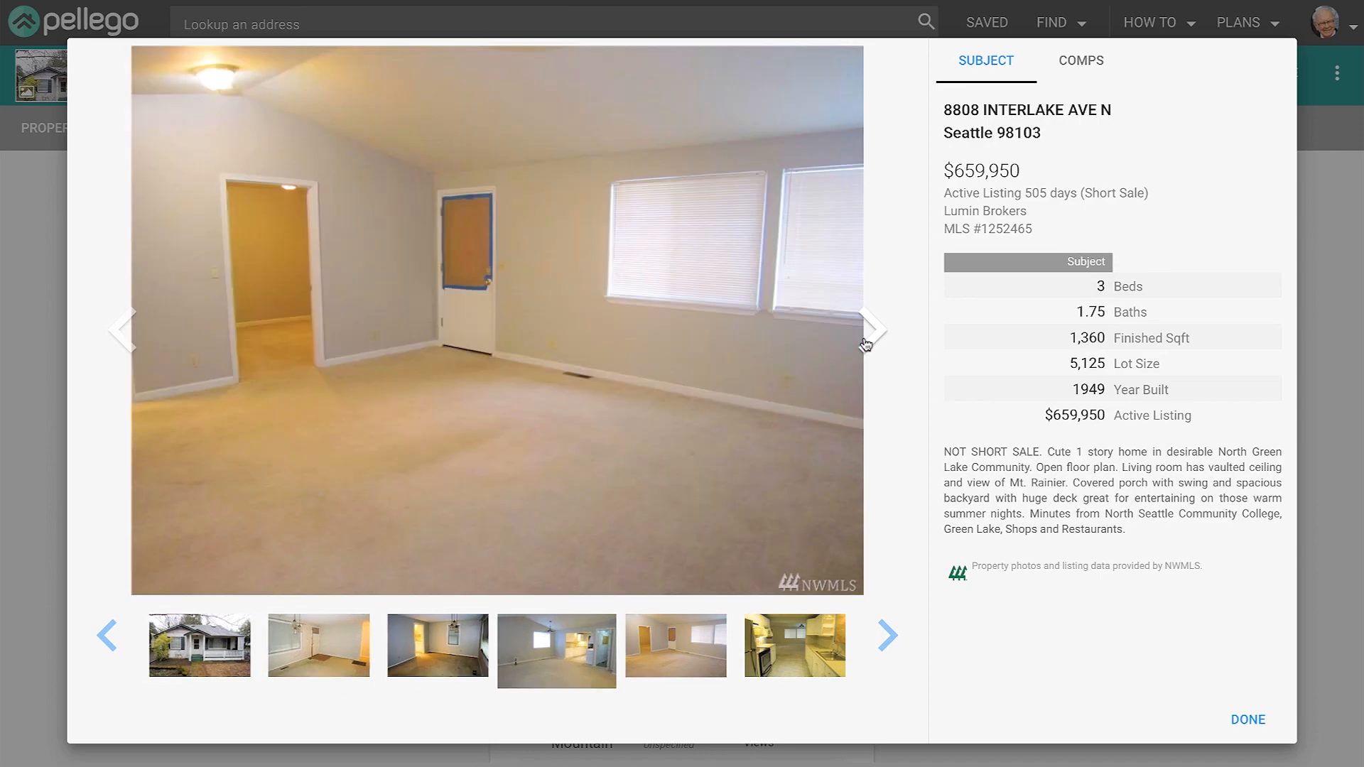
{"action": "left_click", "coordinate": [866, 345]}
{"action": "left_click", "coordinate": [866, 344]}
{"action": "left_click", "coordinate": [867, 345]}
{"action": "left_click", "coordinate": [866, 345]}
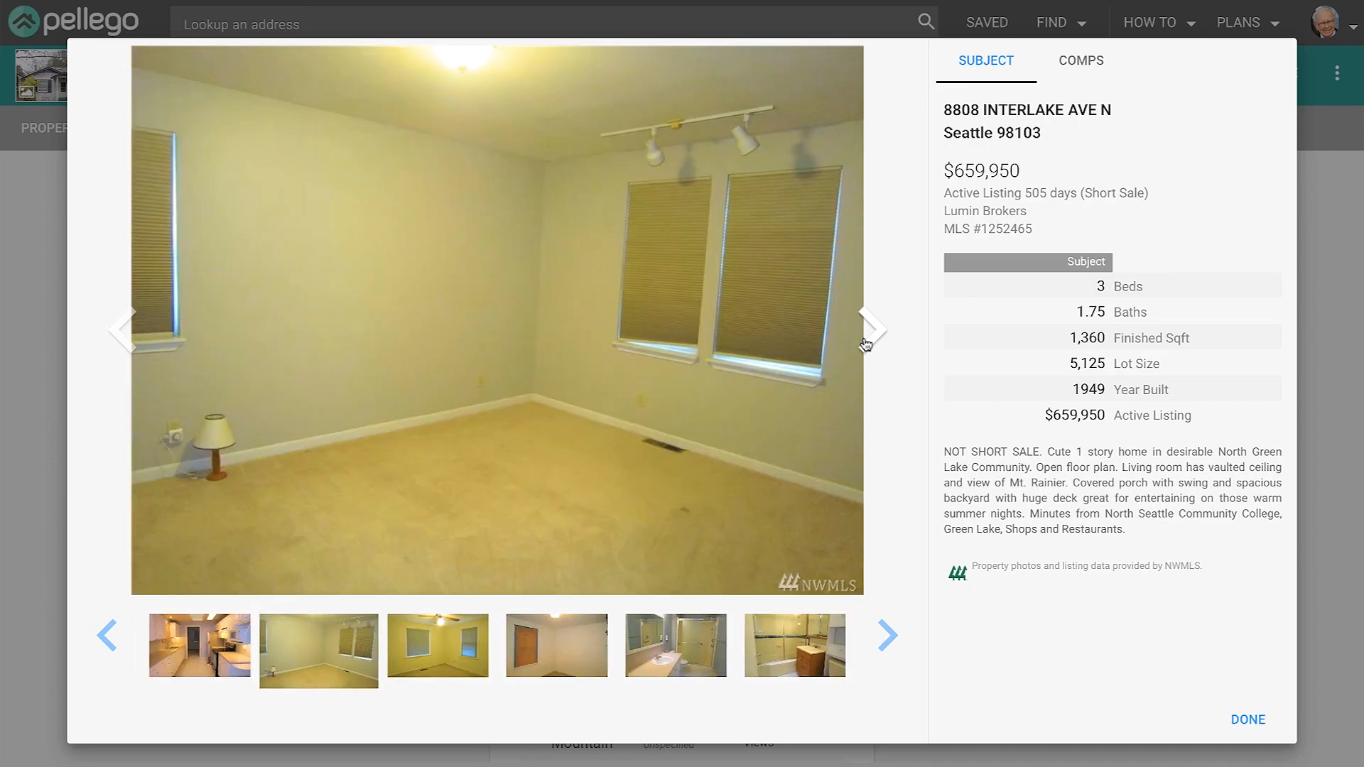
{"action": "left_click", "coordinate": [866, 345]}
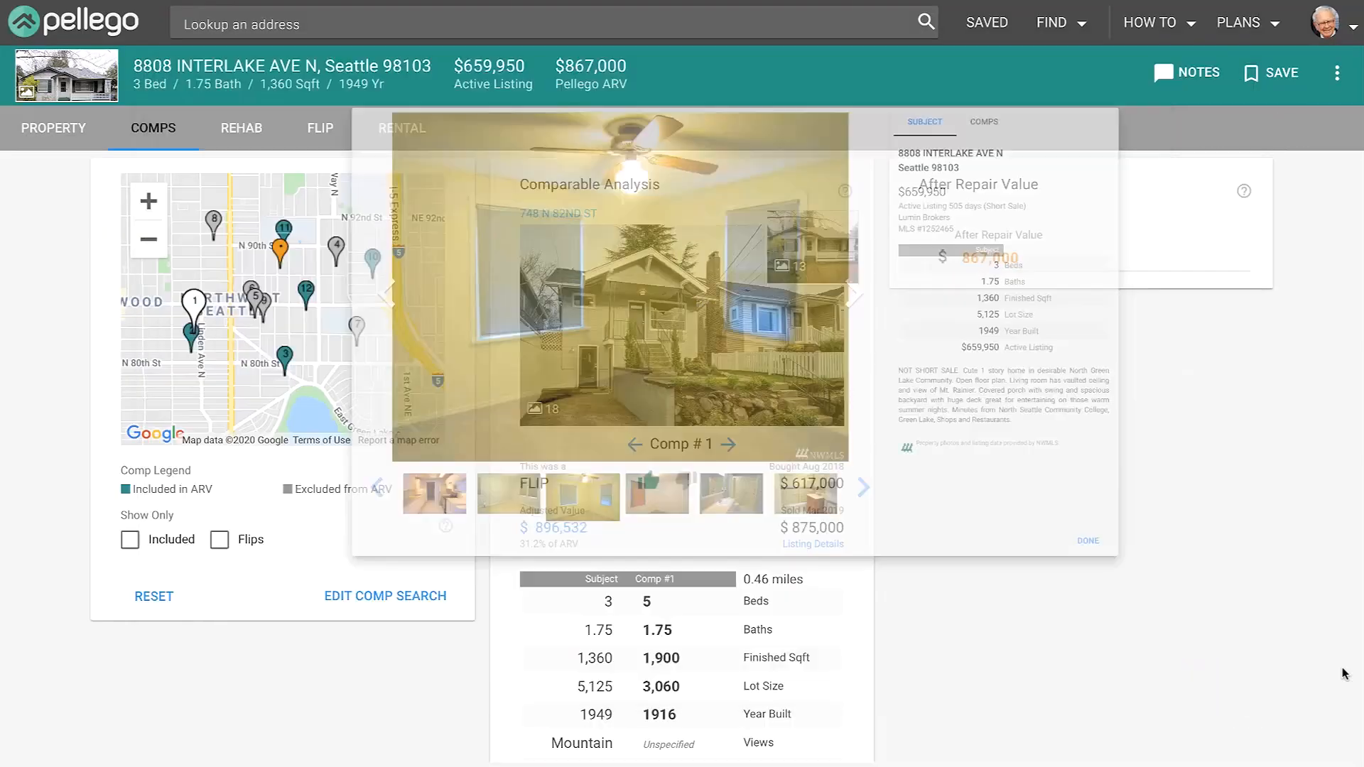
{"action": "left_click", "coordinate": [1345, 675]}
Browse through the photo gallery of Comp #1.
{"action": "left_click", "coordinate": [702, 324]}
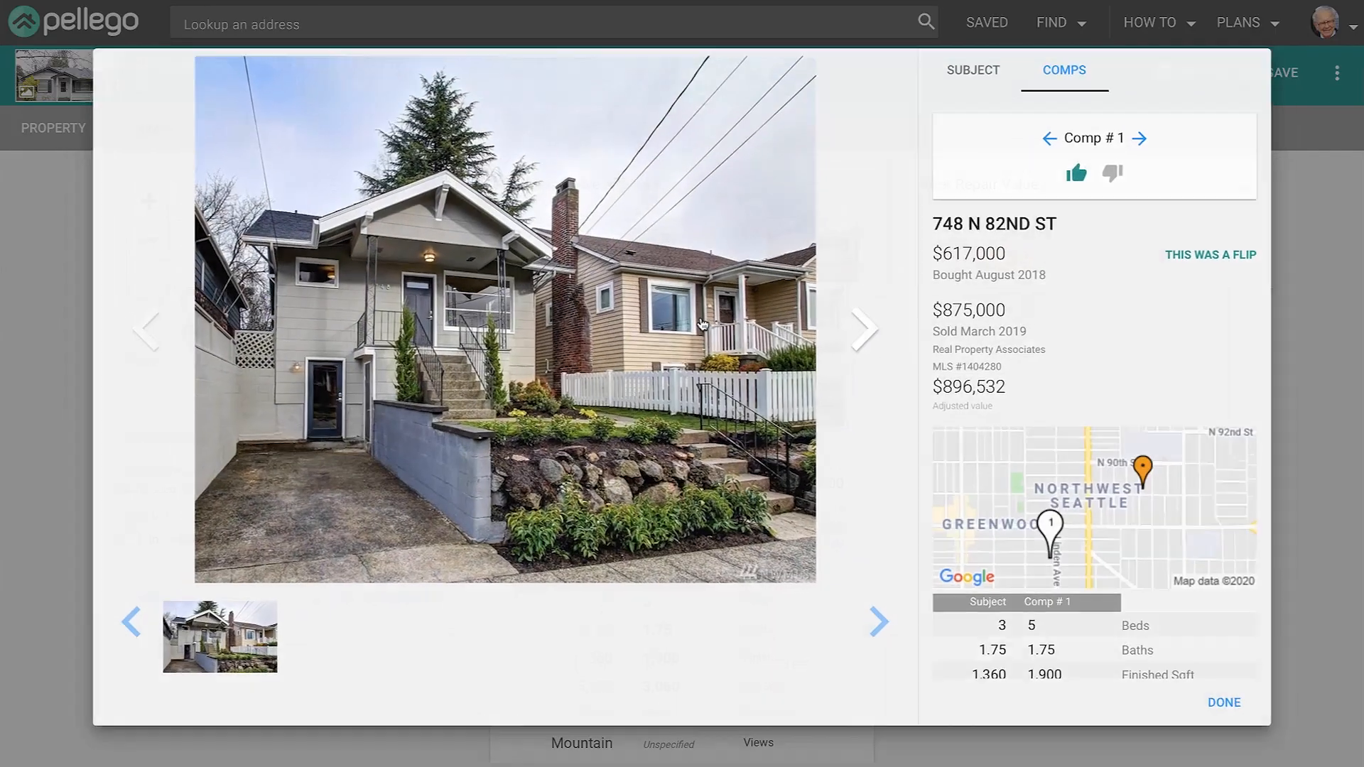
{"action": "left_click", "coordinate": [877, 345]}
{"action": "left_click", "coordinate": [879, 346]}
{"action": "left_click", "coordinate": [879, 346]}
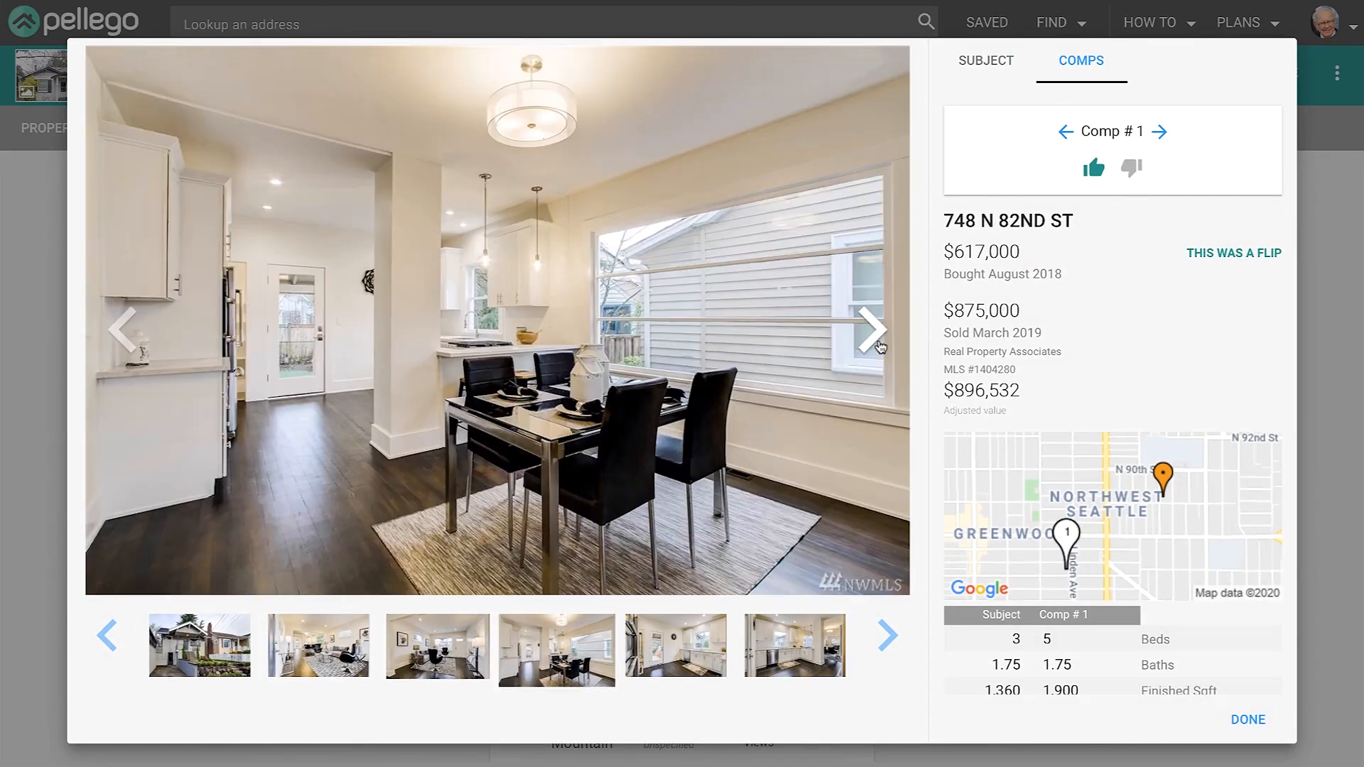
{"action": "left_click", "coordinate": [879, 346]}
{"action": "left_click", "coordinate": [879, 346]}
{"action": "left_click", "coordinate": [879, 346]}
{"action": "left_click", "coordinate": [879, 346]}
{"action": "left_click", "coordinate": [879, 346]}
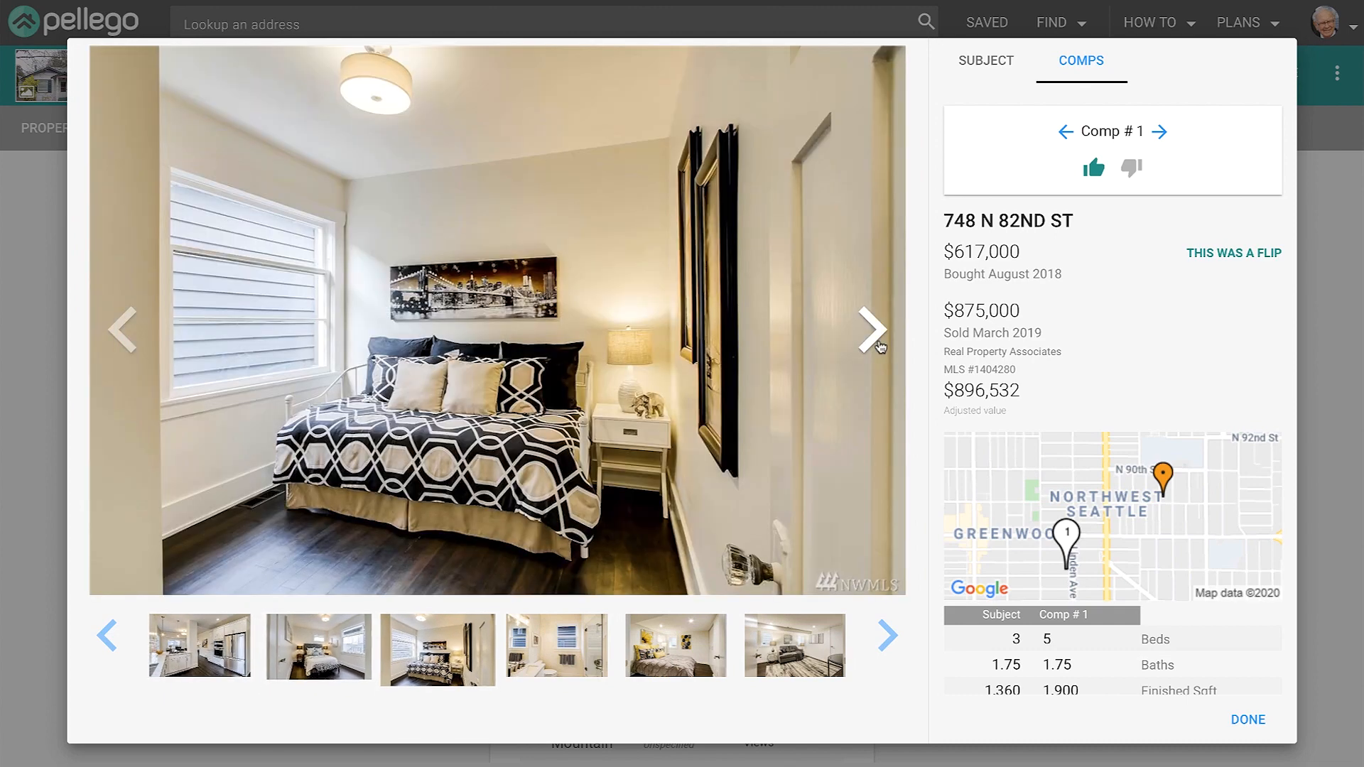
{"action": "left_click", "coordinate": [879, 346]}
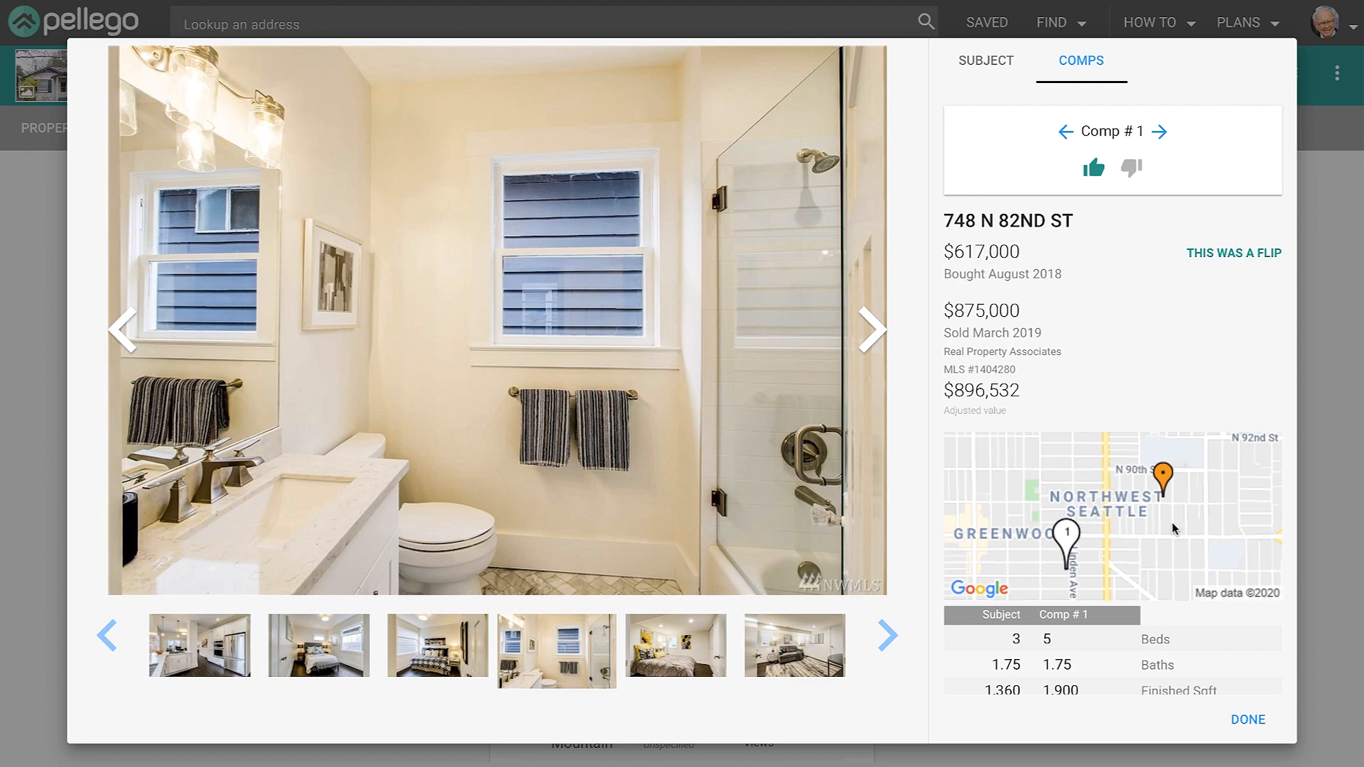
{"action": "left_click", "coordinate": [1159, 135]}
{"action": "left_click", "coordinate": [1159, 135]}
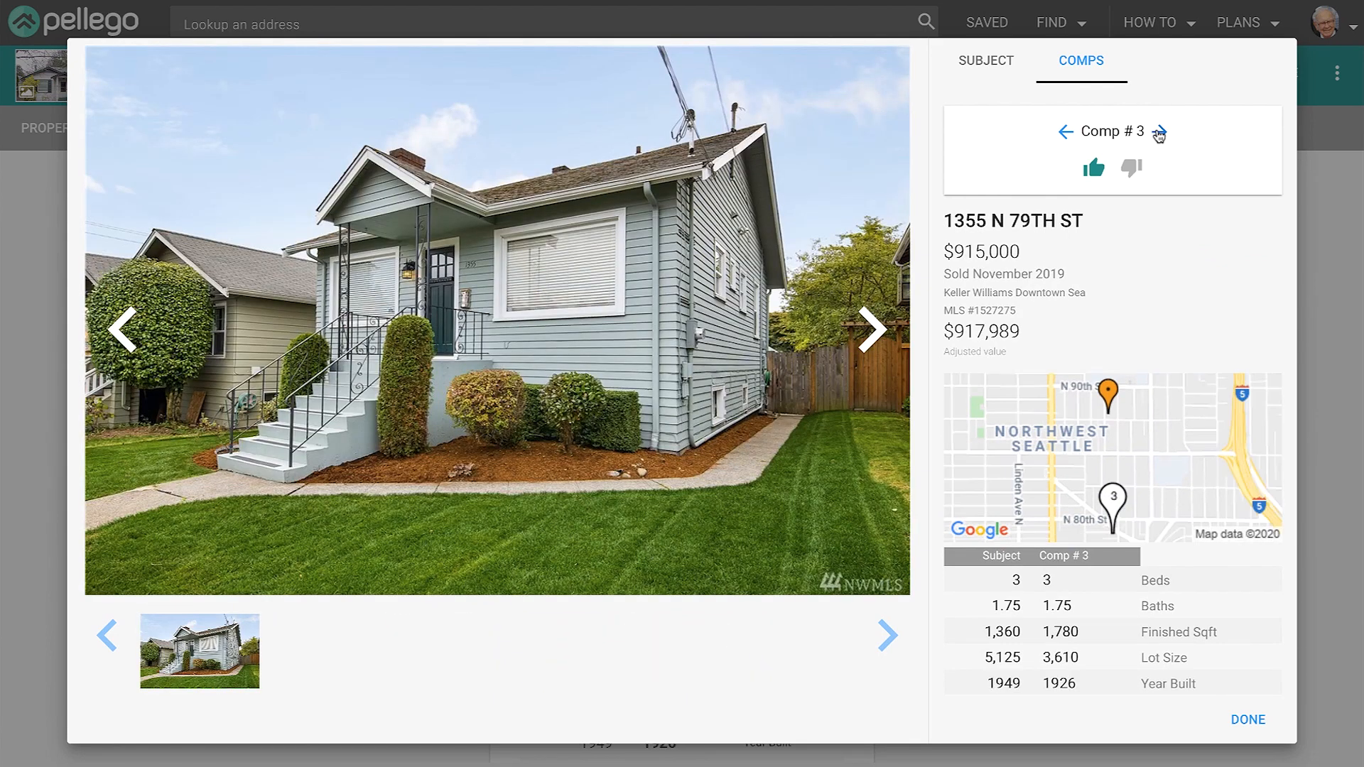
{"action": "left_click", "coordinate": [1159, 135]}
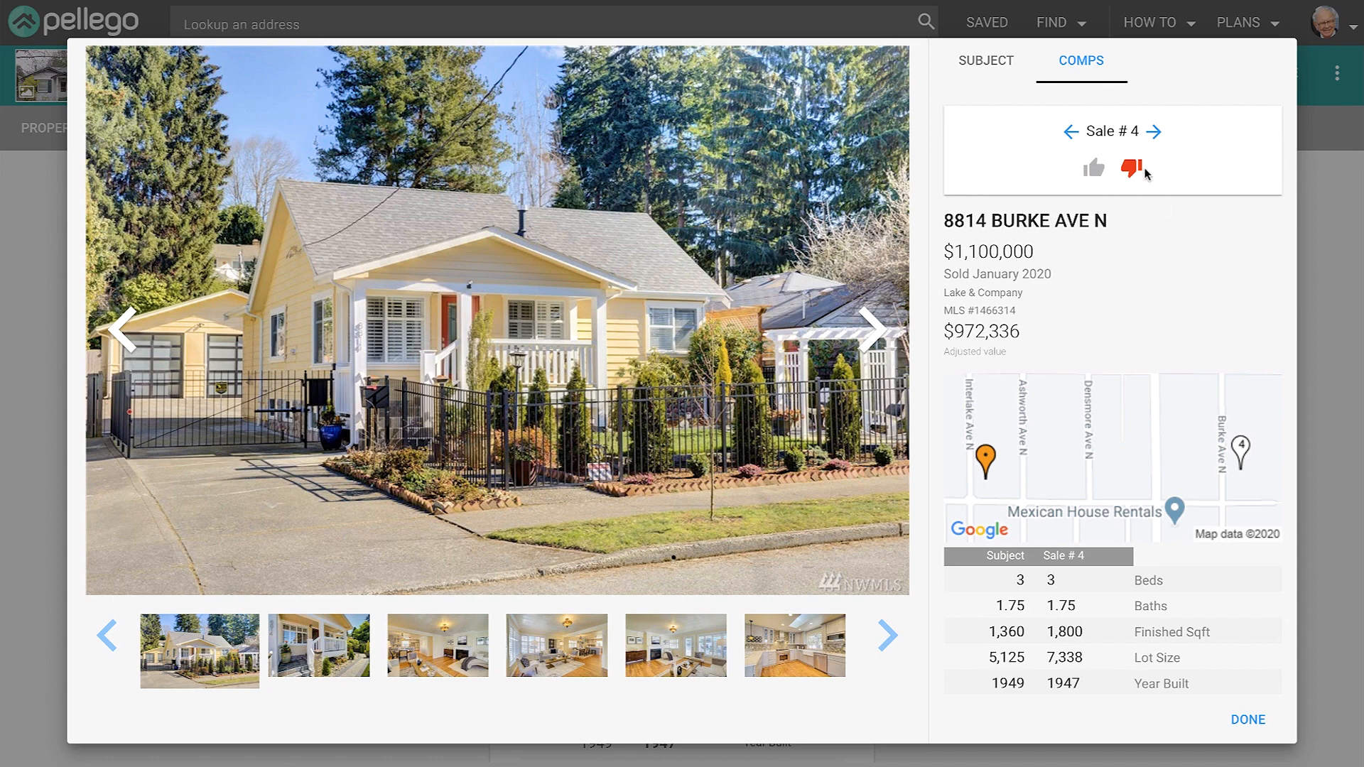
{"action": "left_click", "coordinate": [1343, 220]}
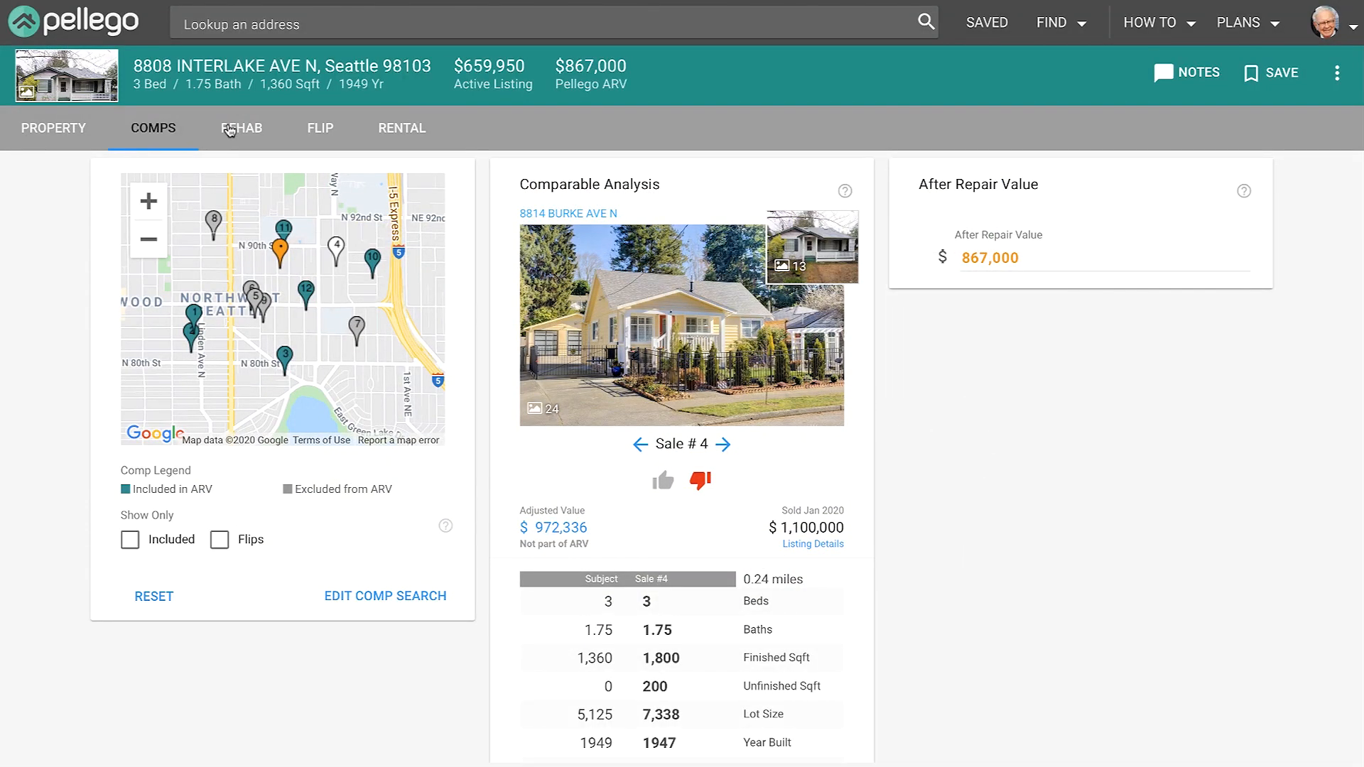
On the Rehab page, check the Medium and then Heavy Rehab scope estimates.
{"action": "left_click", "coordinate": [228, 130]}
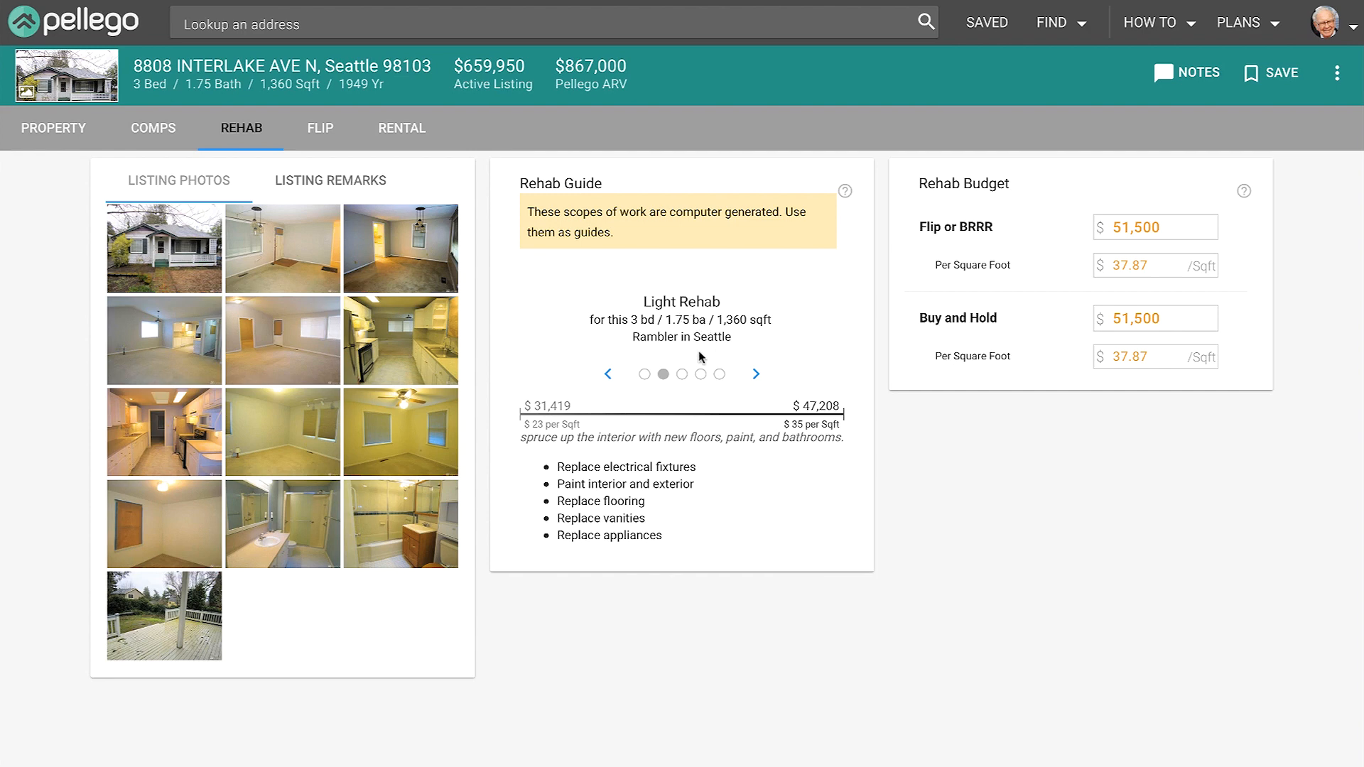
{"action": "left_click", "coordinate": [755, 374]}
{"action": "left_click", "coordinate": [755, 377]}
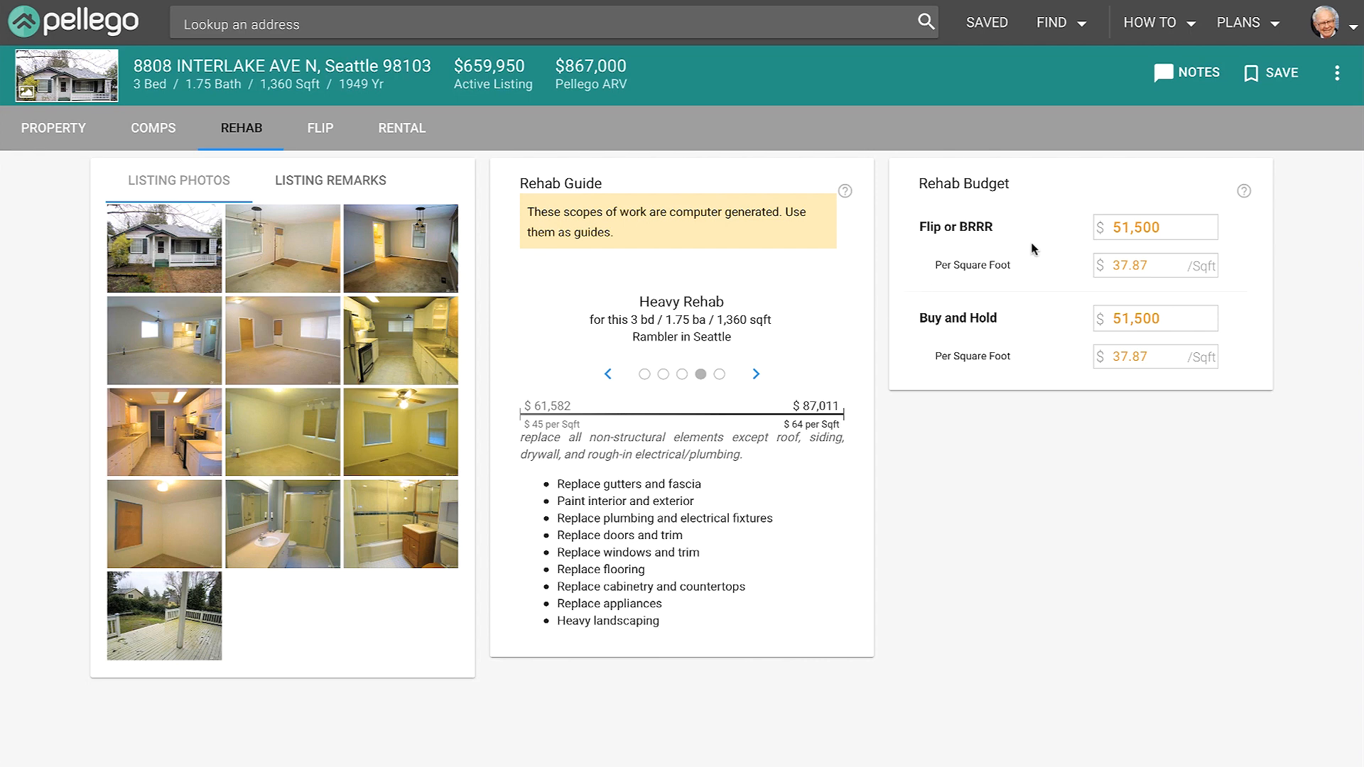
Change the Flip or BRRR rehab budget from 51,500 to 80,000.
{"action": "left_click", "coordinate": [1133, 230]}
{"action": "double_click", "coordinate": [1133, 229]}
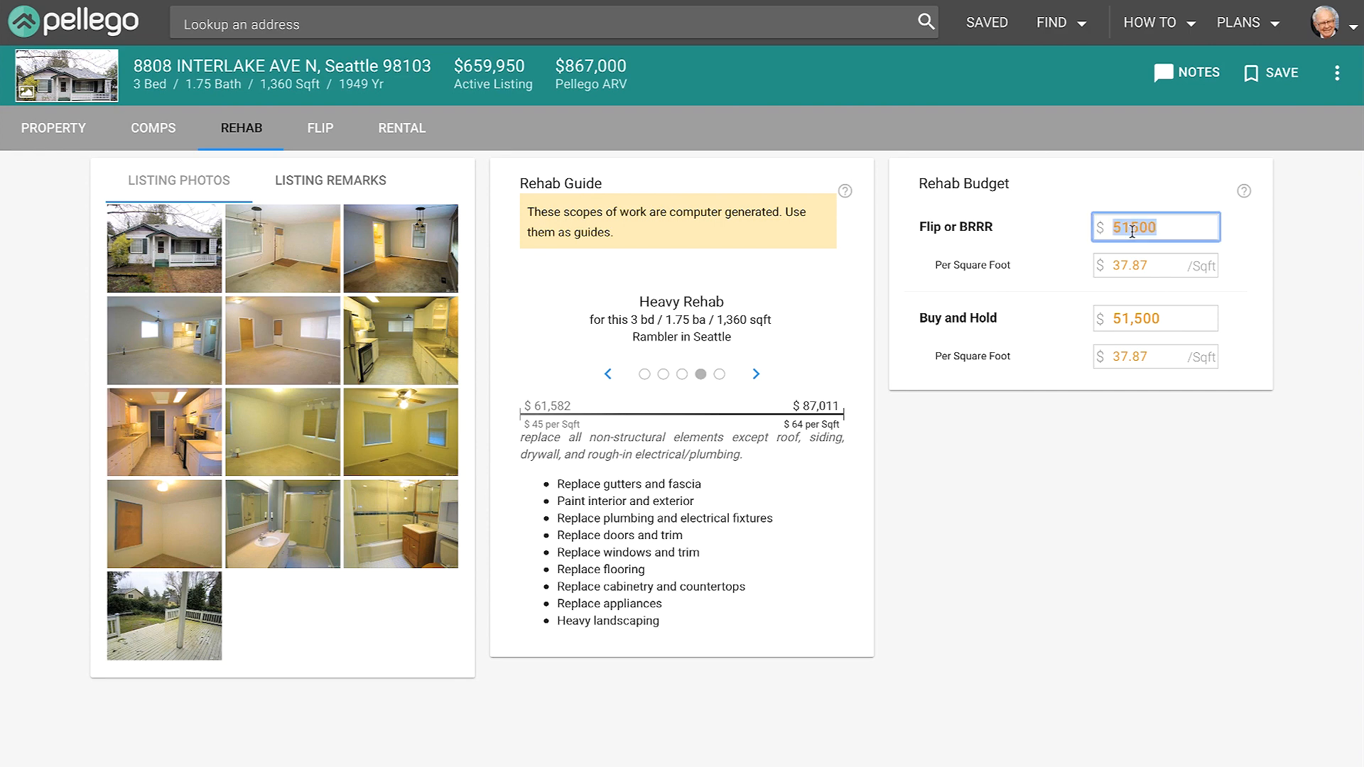
{"action": "type", "text": "80000"}
{"action": "left_click", "coordinate": [1015, 201]}
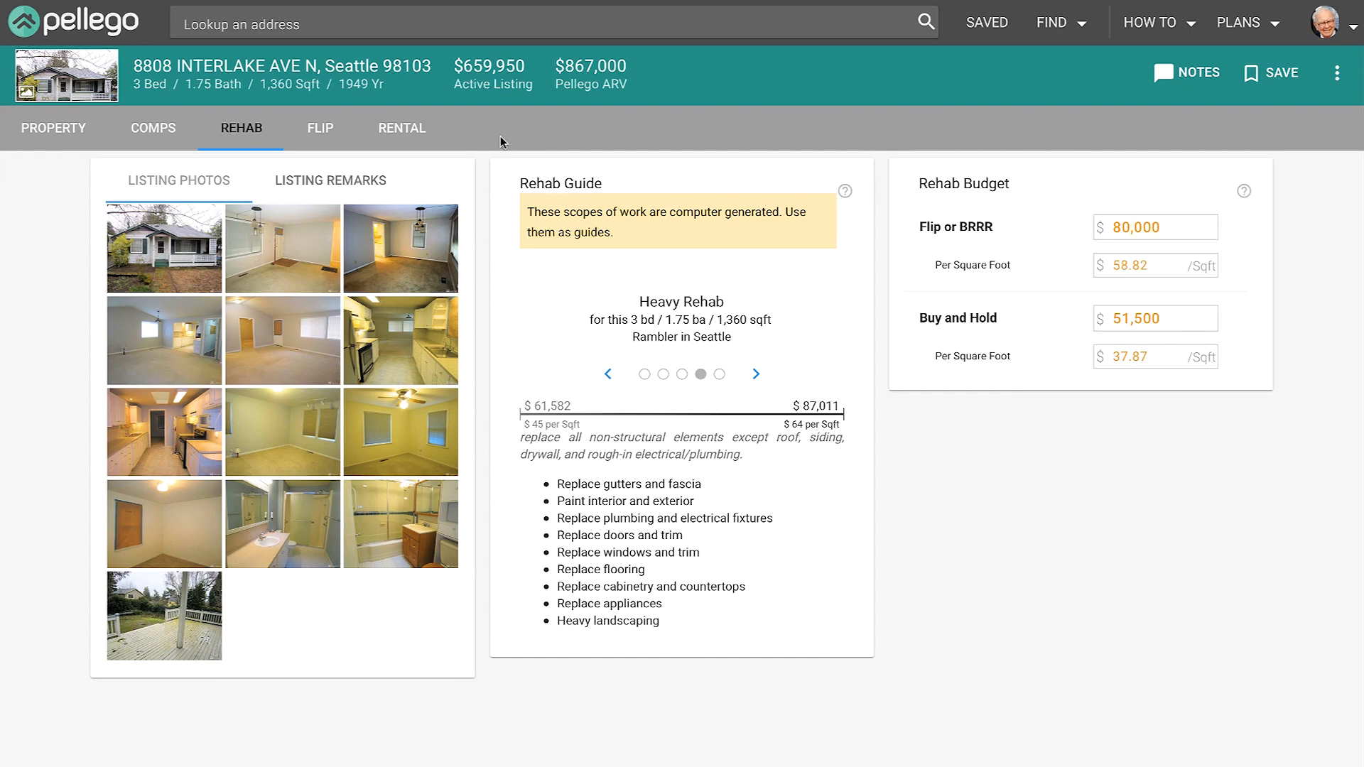
{"action": "left_click", "coordinate": [349, 142]}
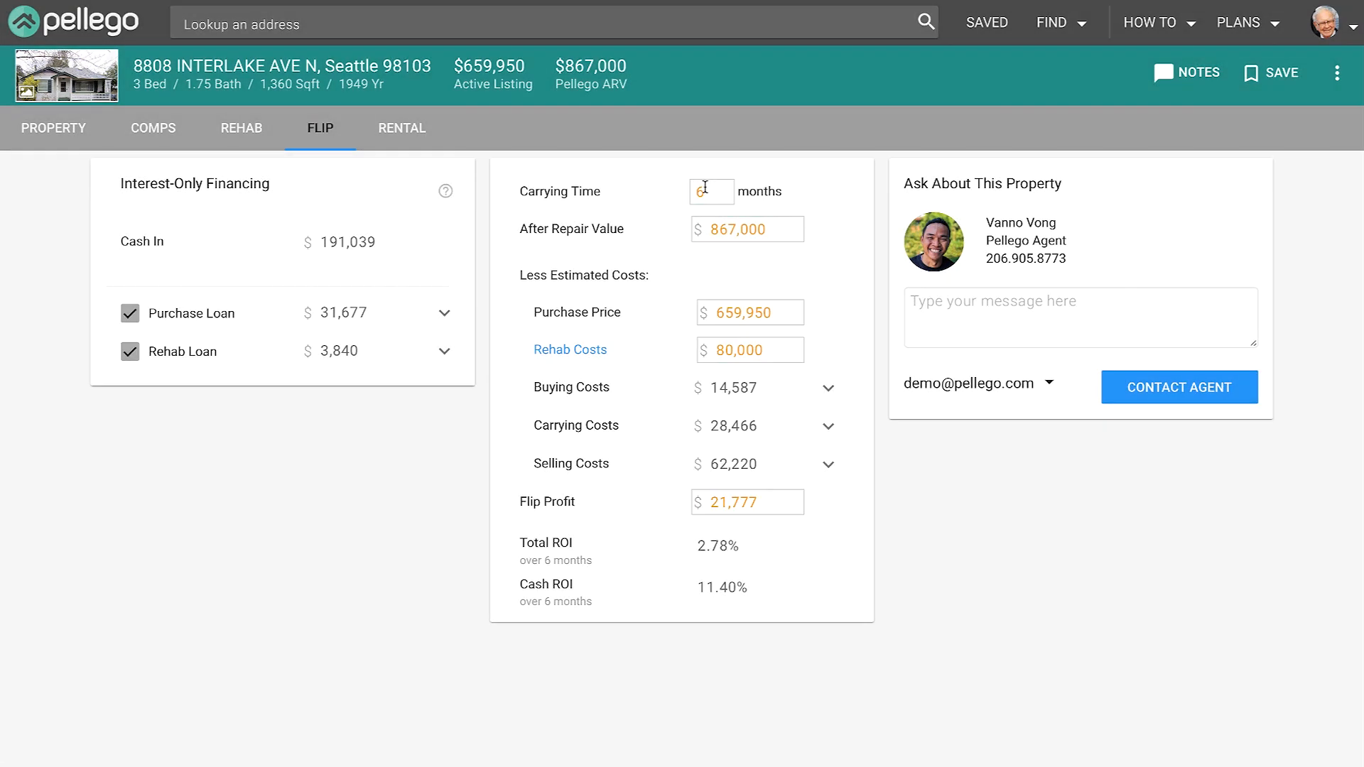
Set the carrying time to 5 months and expand the $23,721 carrying costs breakdown.
{"action": "left_click", "coordinate": [700, 191]}
{"action": "type", "text": "5"}
{"action": "left_click", "coordinate": [639, 206]}
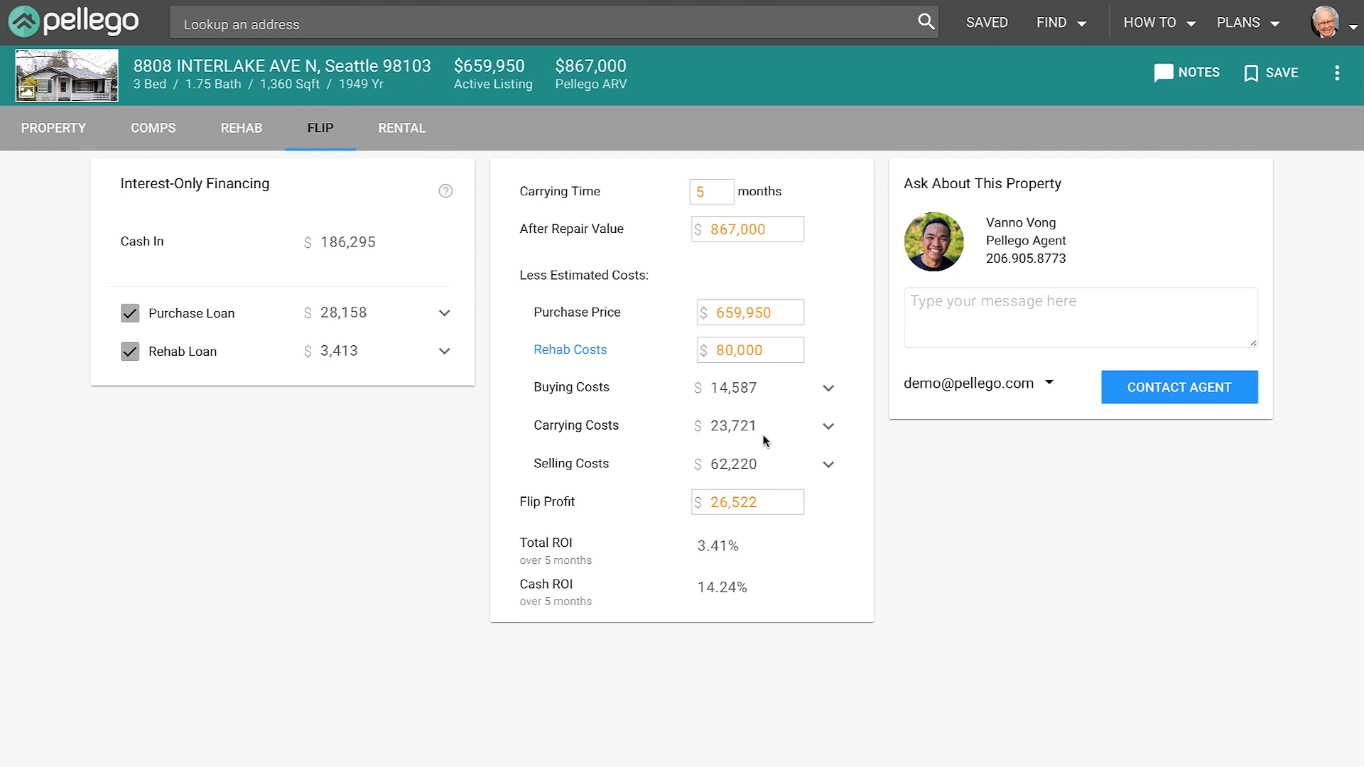
{"action": "left_click", "coordinate": [830, 433]}
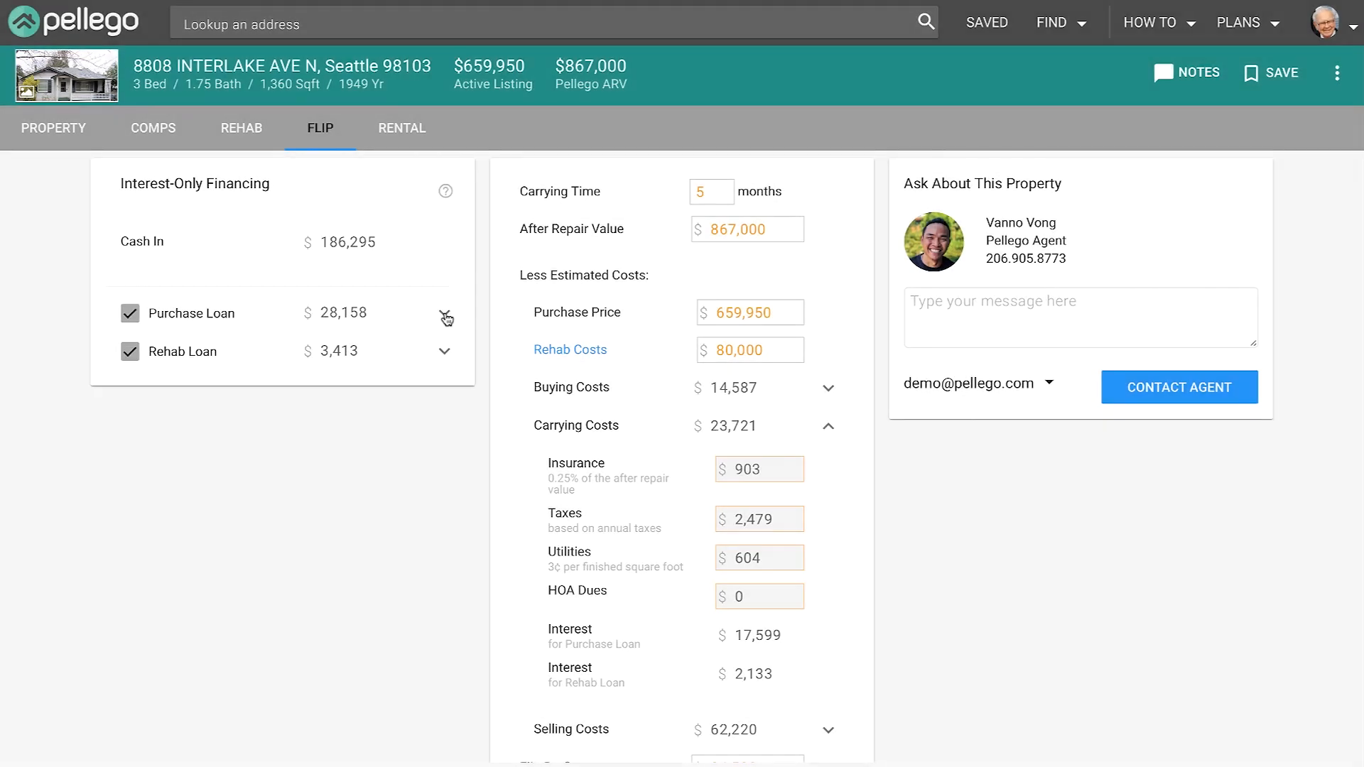
Raise the flip purchase loan's interest rate from 8% to 10%.
{"action": "left_click", "coordinate": [445, 315]}
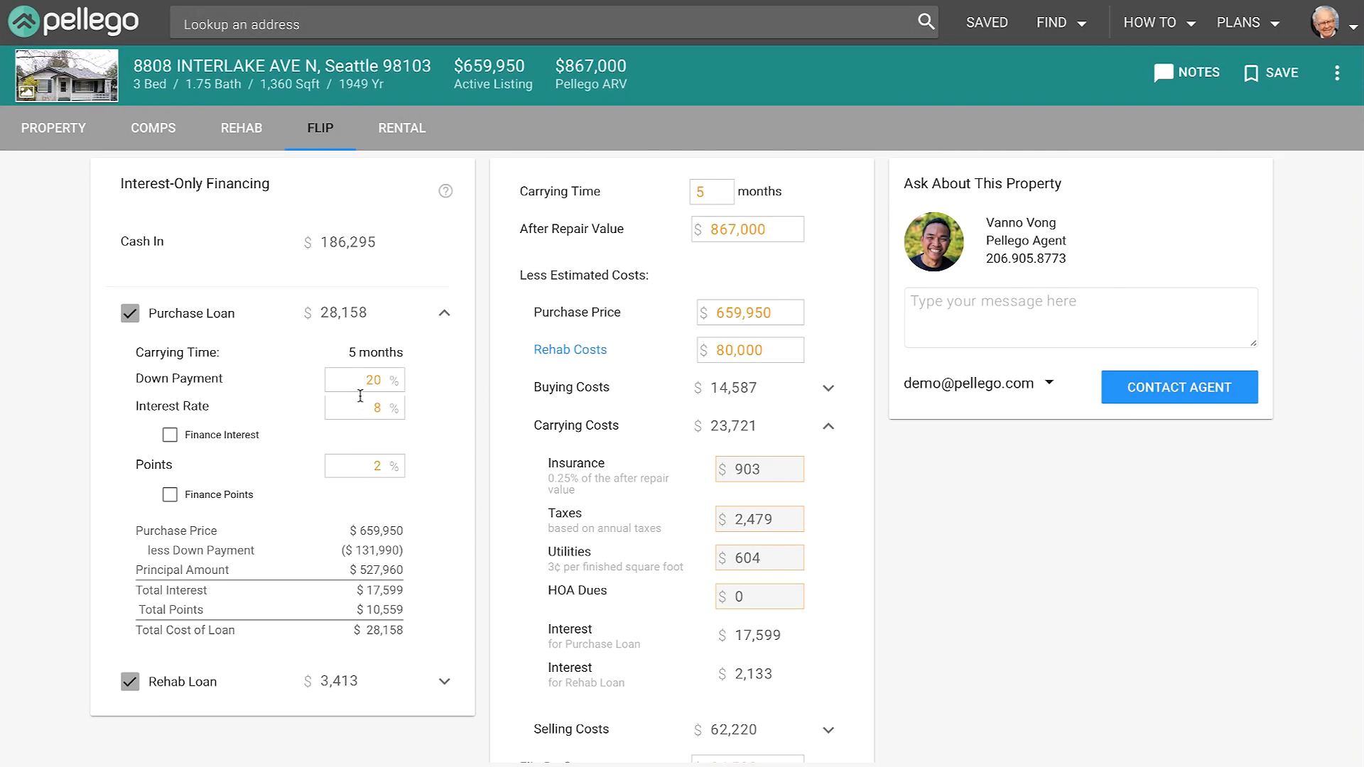
{"action": "left_click", "coordinate": [362, 402]}
{"action": "type", "text": "1"}
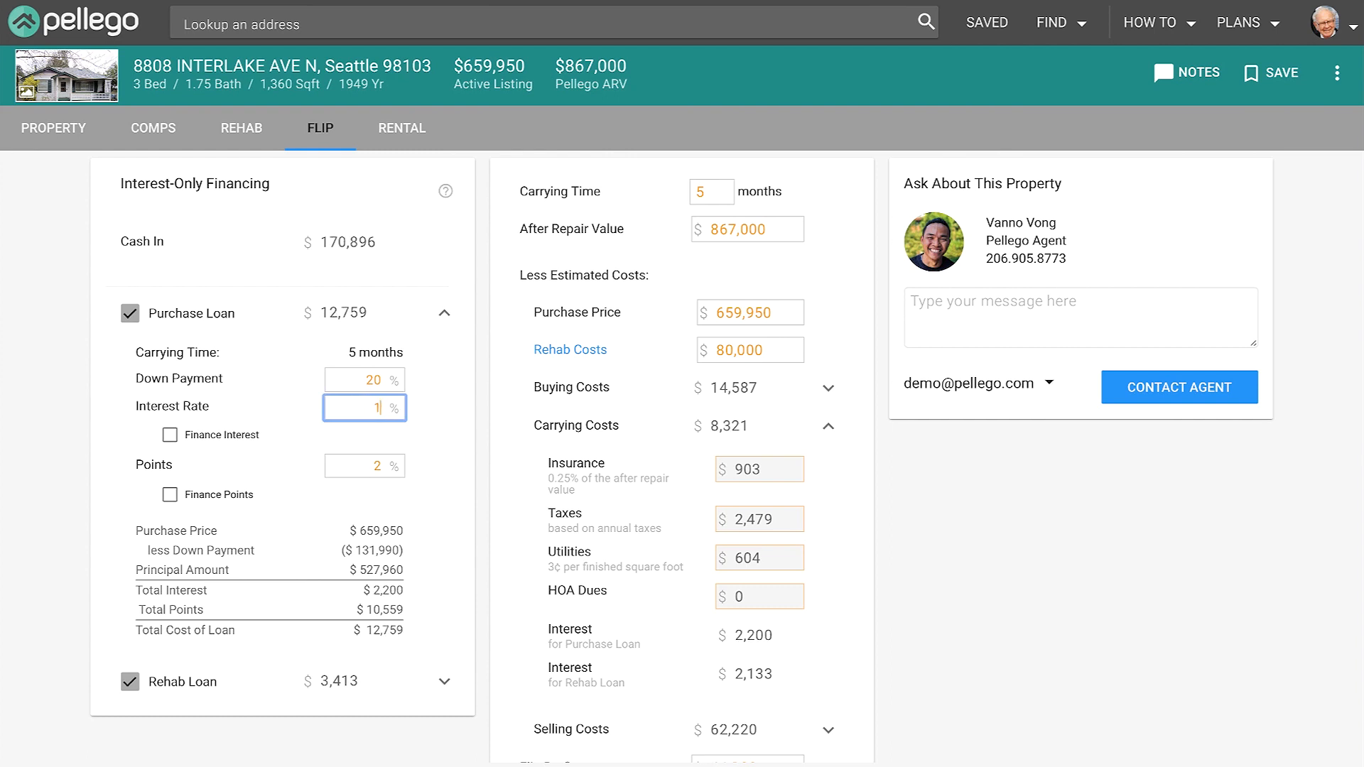
{"action": "type", "text": "0"}
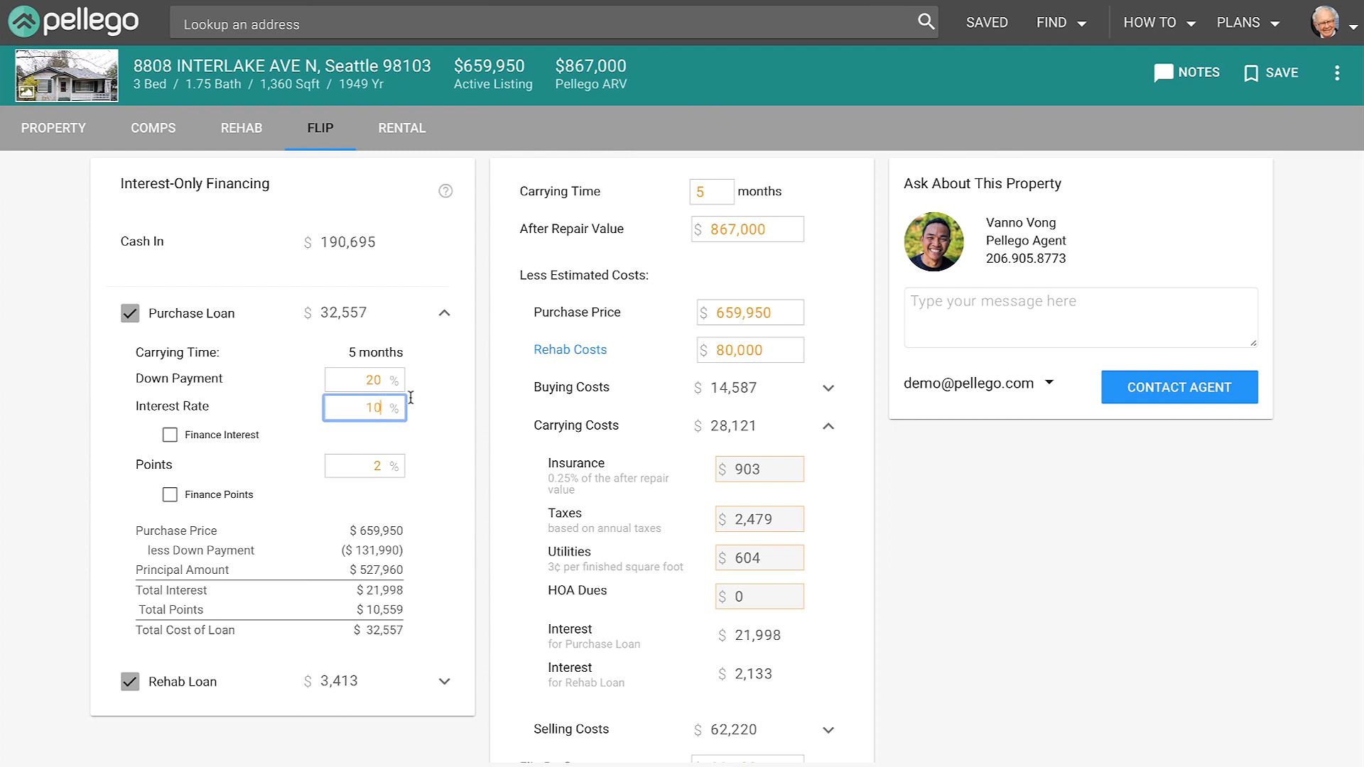
{"action": "left_click", "coordinate": [708, 631]}
{"action": "left_click", "coordinate": [412, 128]}
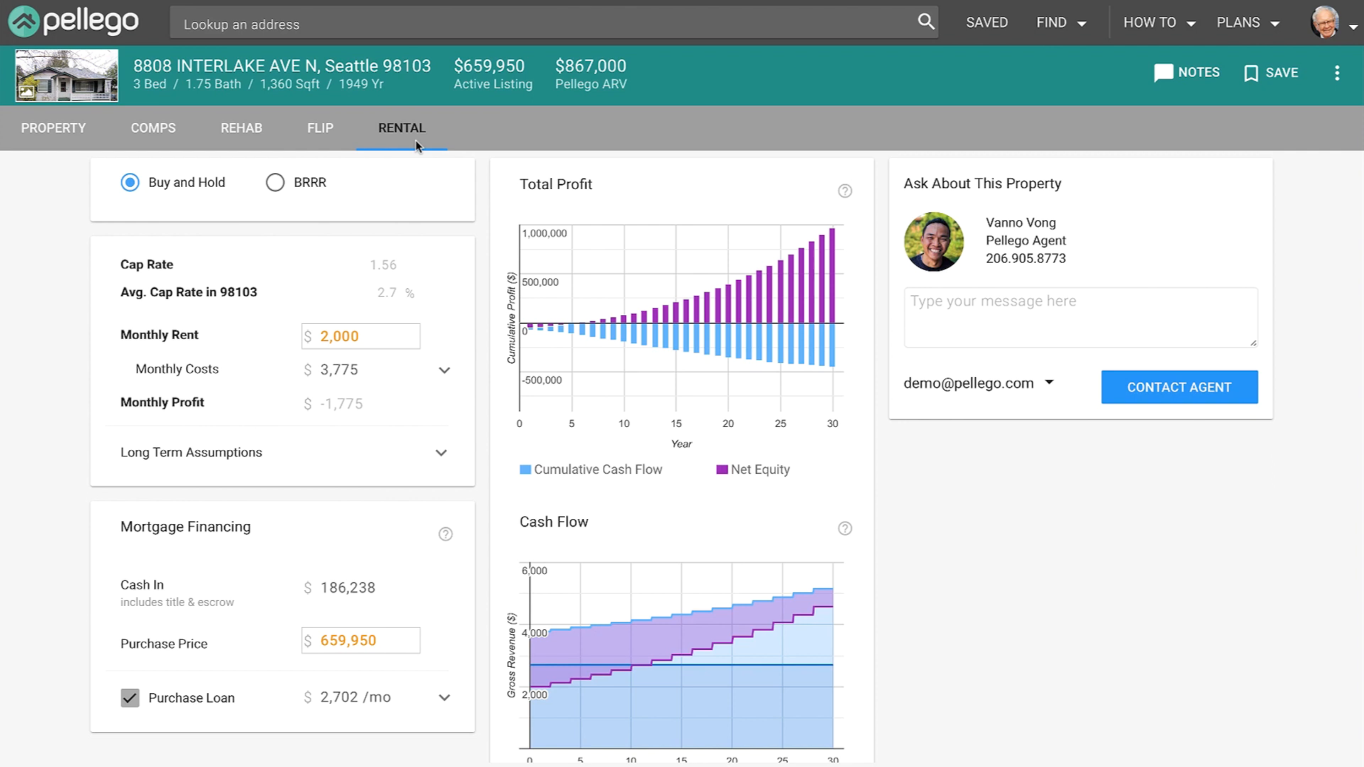
Lower the rental's monthly maintenance budget from $136 to $50.
{"action": "left_click", "coordinate": [442, 370]}
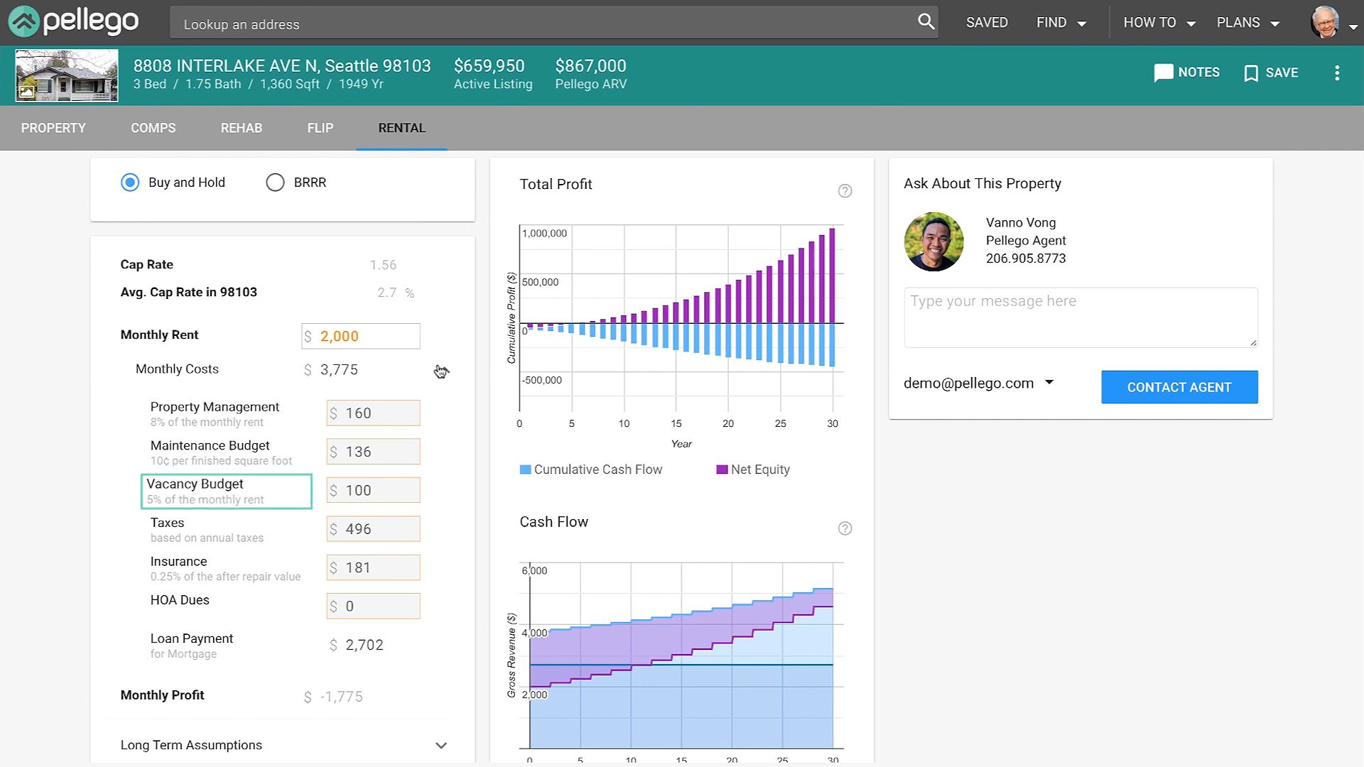
{"action": "left_click", "coordinate": [373, 455]}
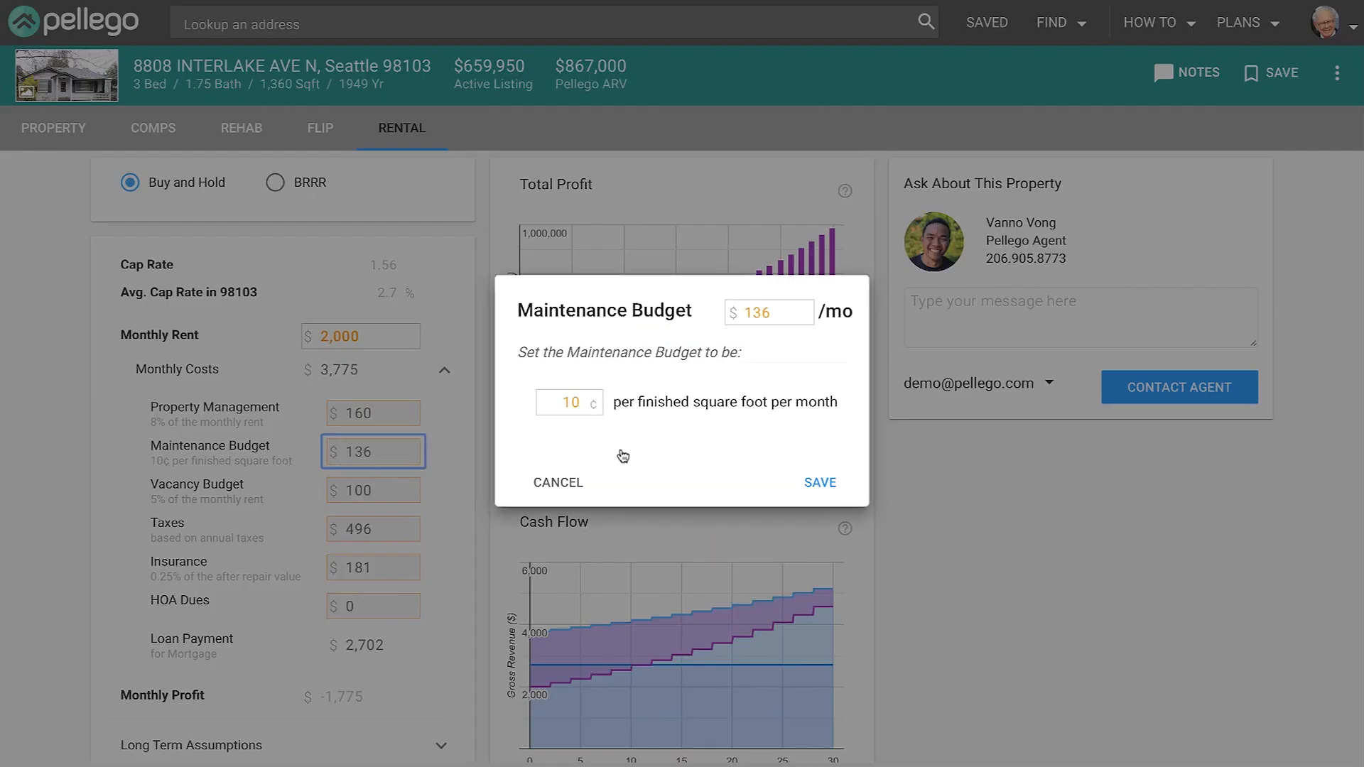
{"action": "left_click", "coordinate": [782, 311]}
{"action": "double_click", "coordinate": [782, 311]}
{"action": "type", "text": "50"}
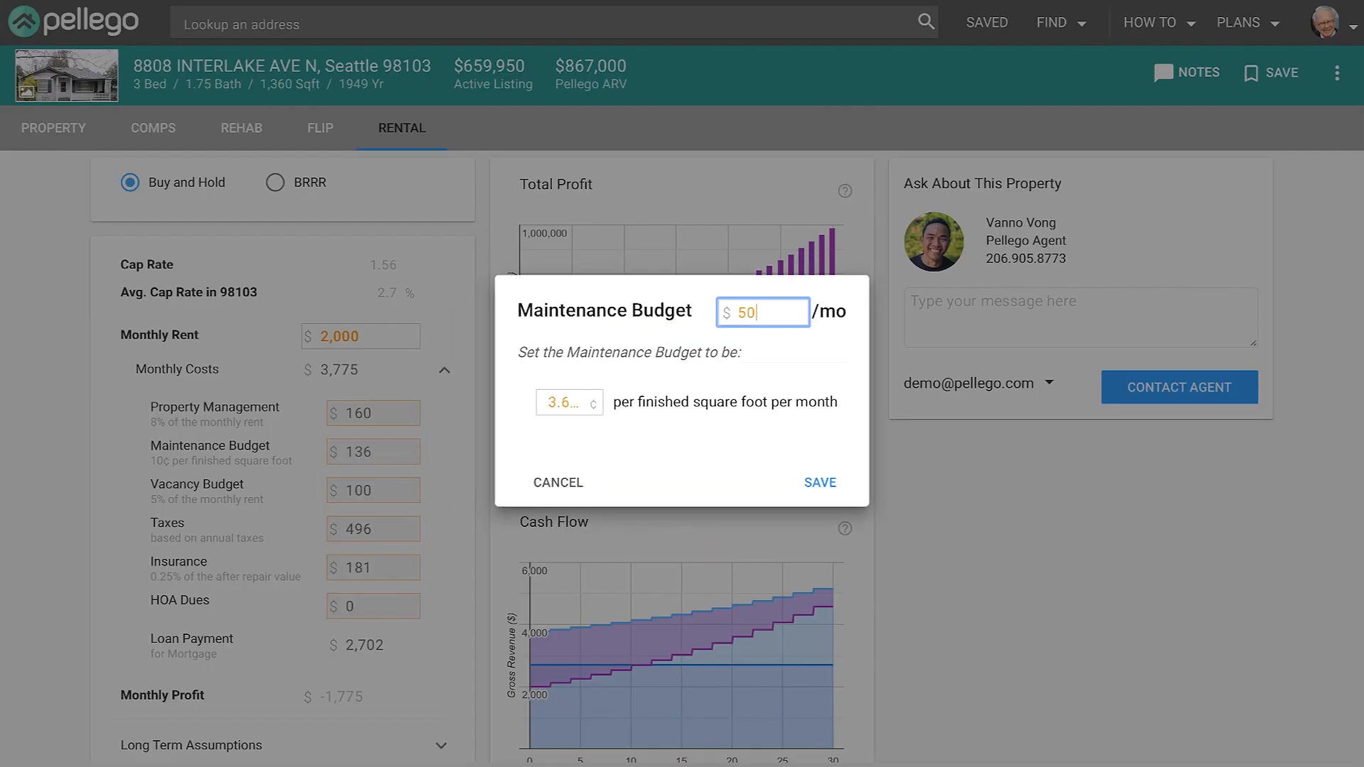
{"action": "left_click", "coordinate": [788, 477]}
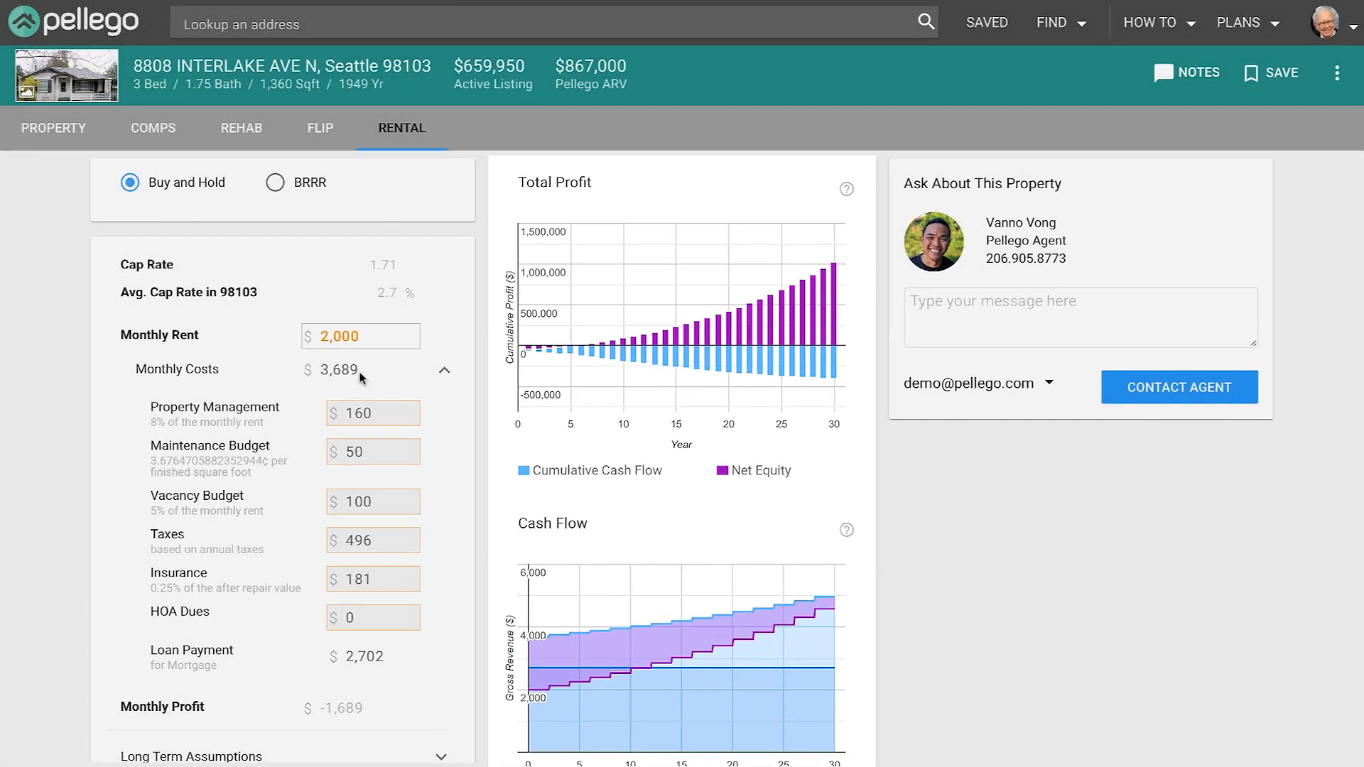
Change the long-term Rent/Cost Period from 2 to 4 years.
{"action": "scroll", "coordinate": [360, 377], "scroll_direction": "down", "scroll_amount": 3}
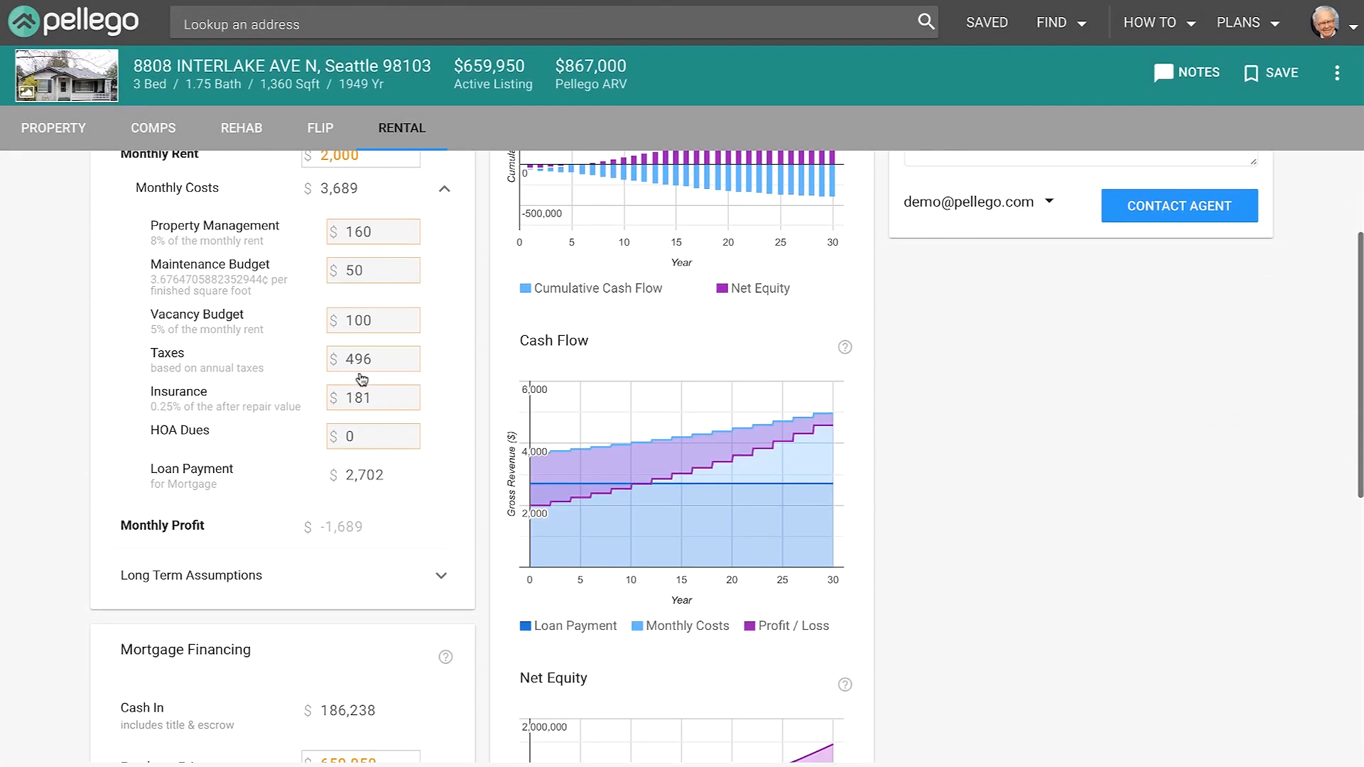
{"action": "left_click", "coordinate": [442, 568]}
{"action": "scroll", "coordinate": [444, 572], "scroll_direction": "down", "scroll_amount": 3}
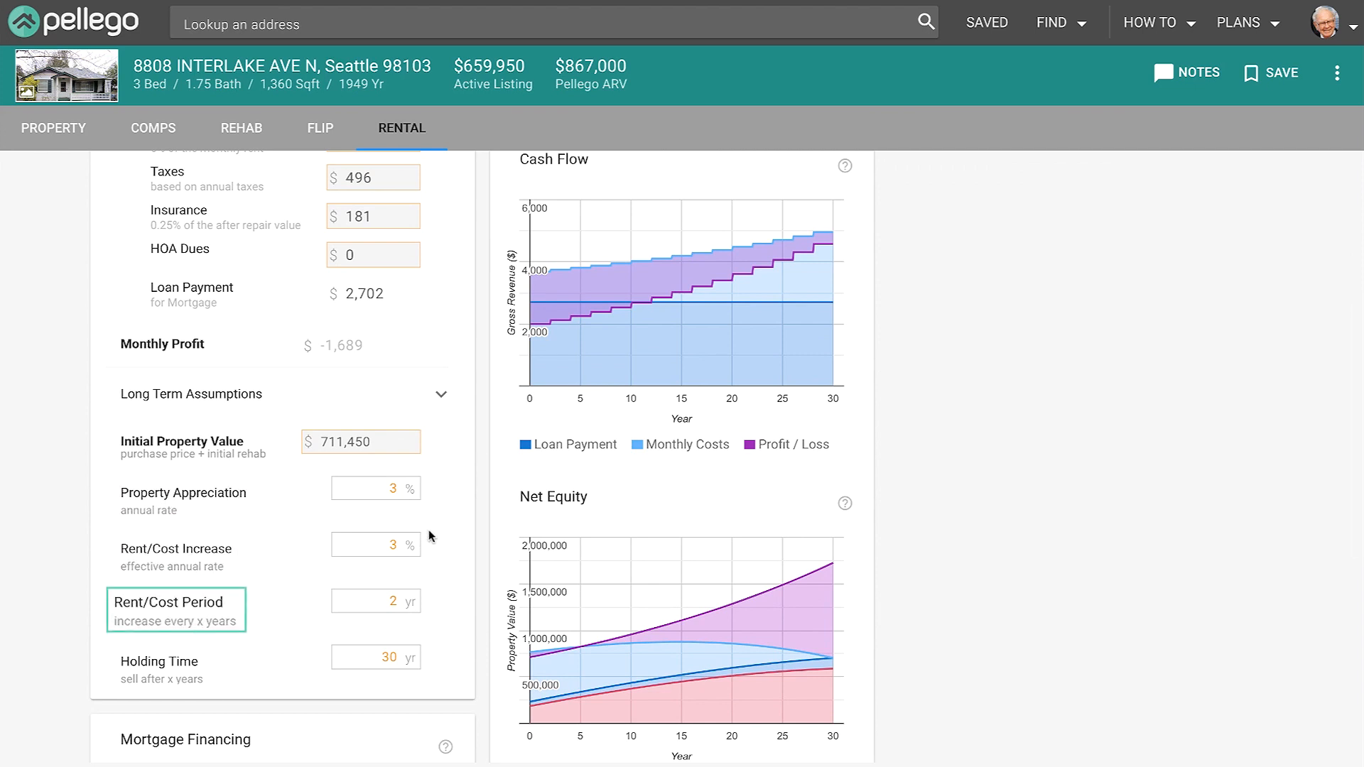
{"action": "left_click", "coordinate": [393, 590]}
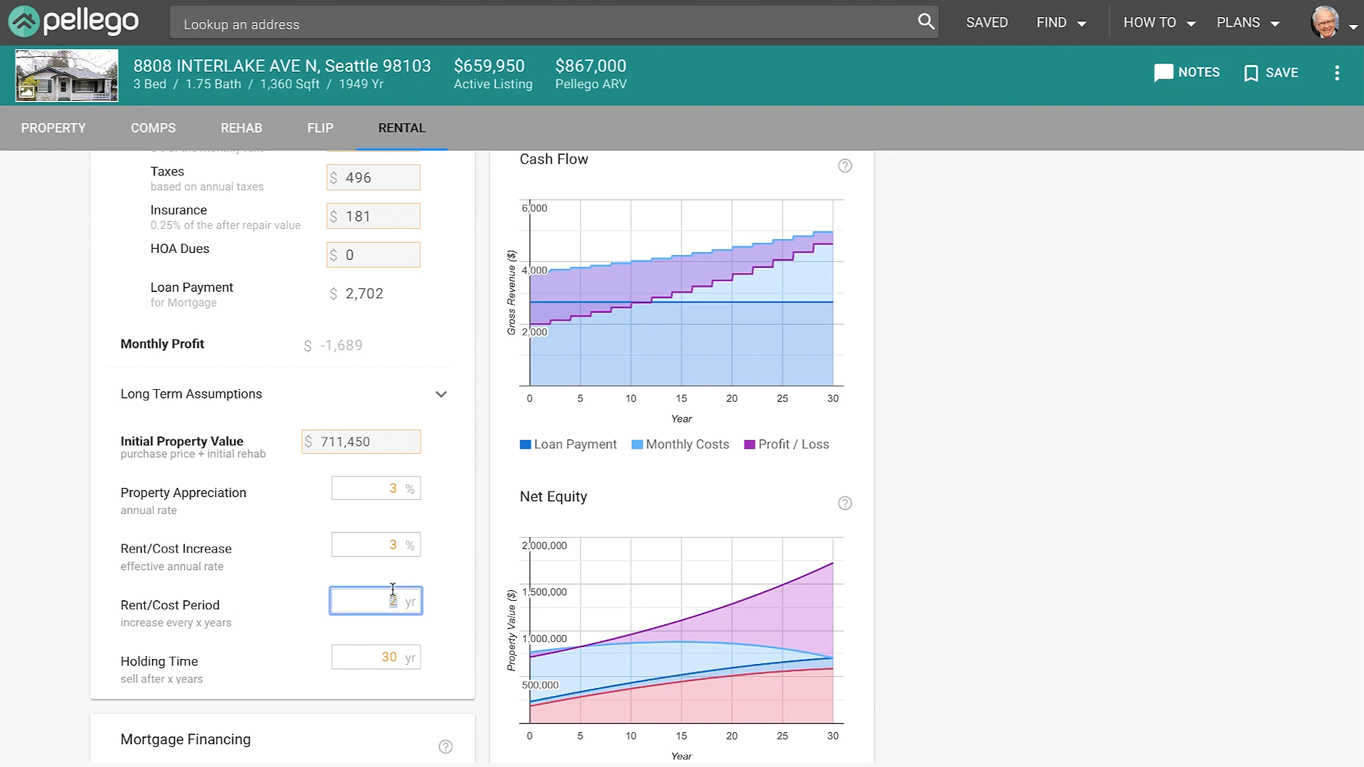
{"action": "type", "text": "4"}
{"action": "left_click", "coordinate": [466, 570]}
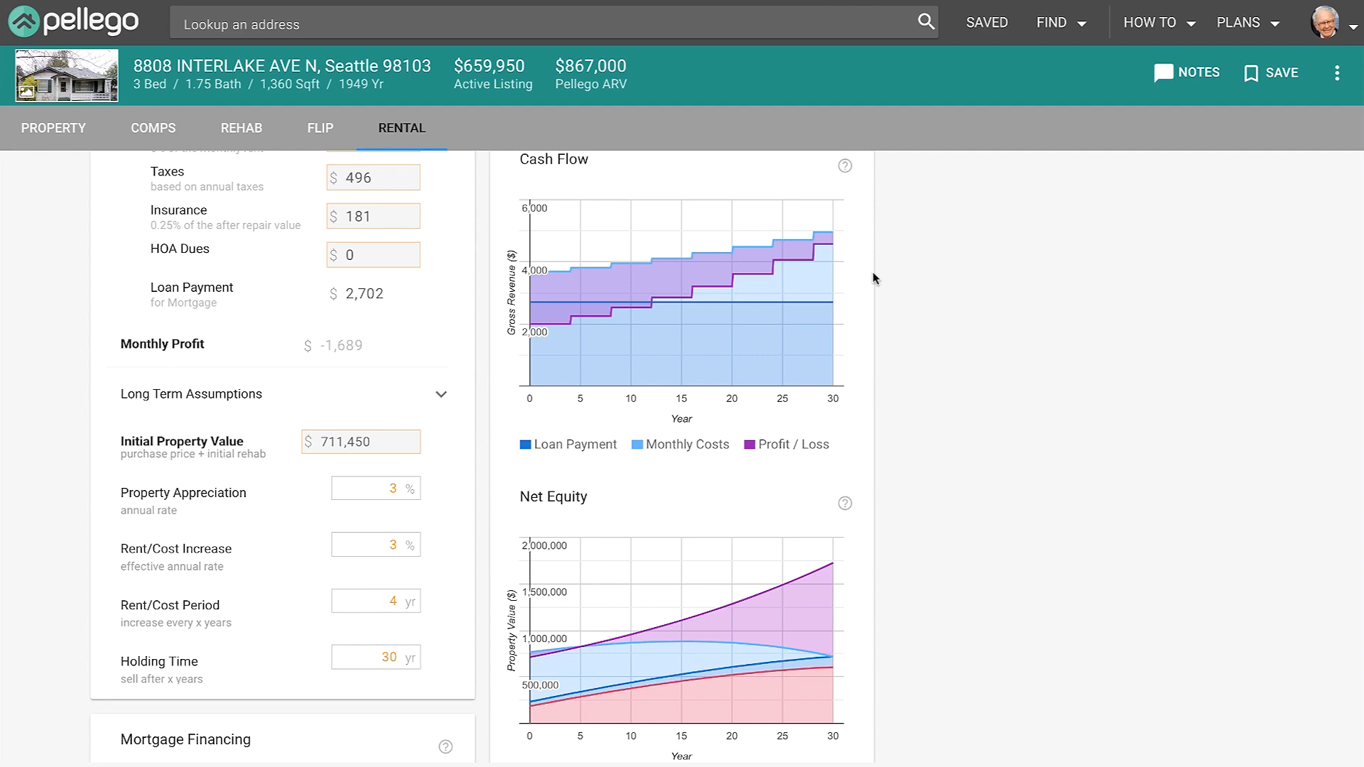
{"action": "scroll", "coordinate": [479, 449], "scroll_direction": "down", "scroll_amount": 5}
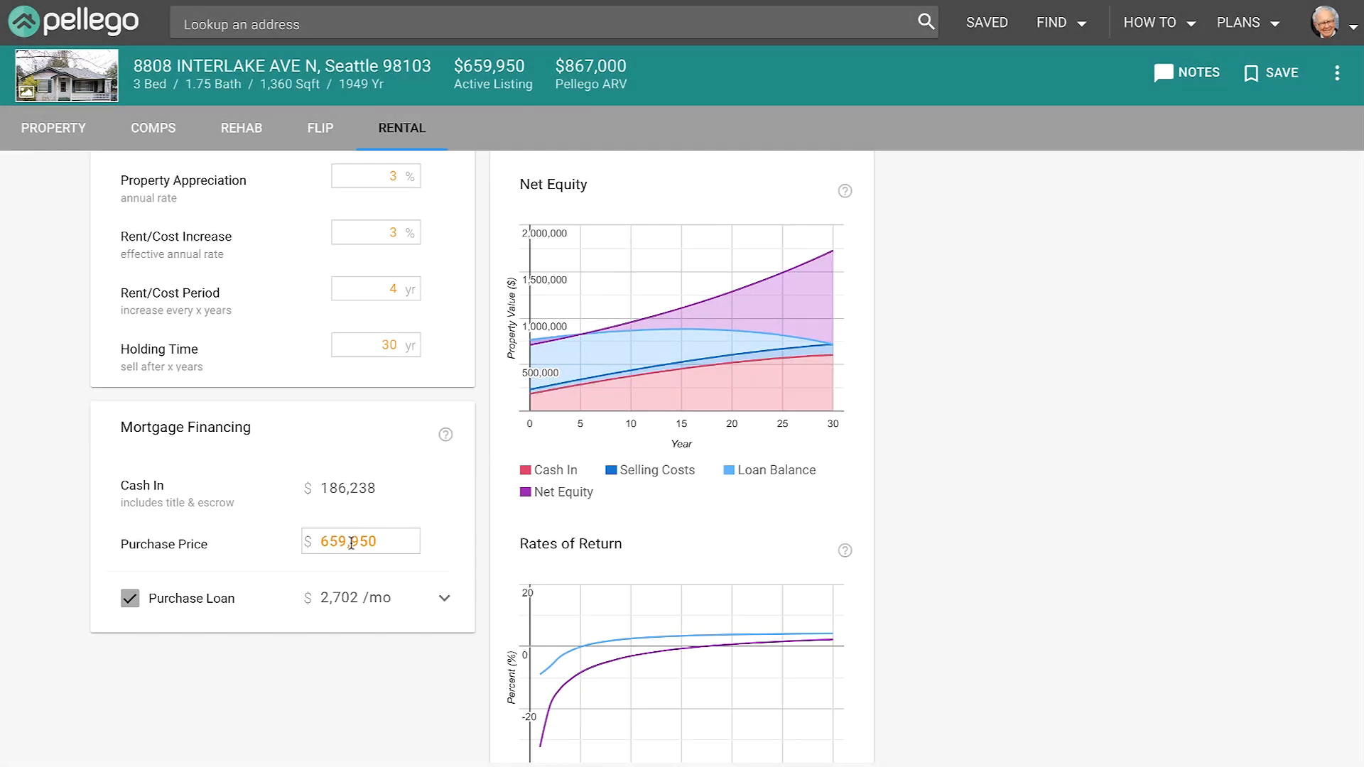
Set the rental purchase loan's mortgage period to 15 yrs.
{"action": "left_click", "coordinate": [448, 601]}
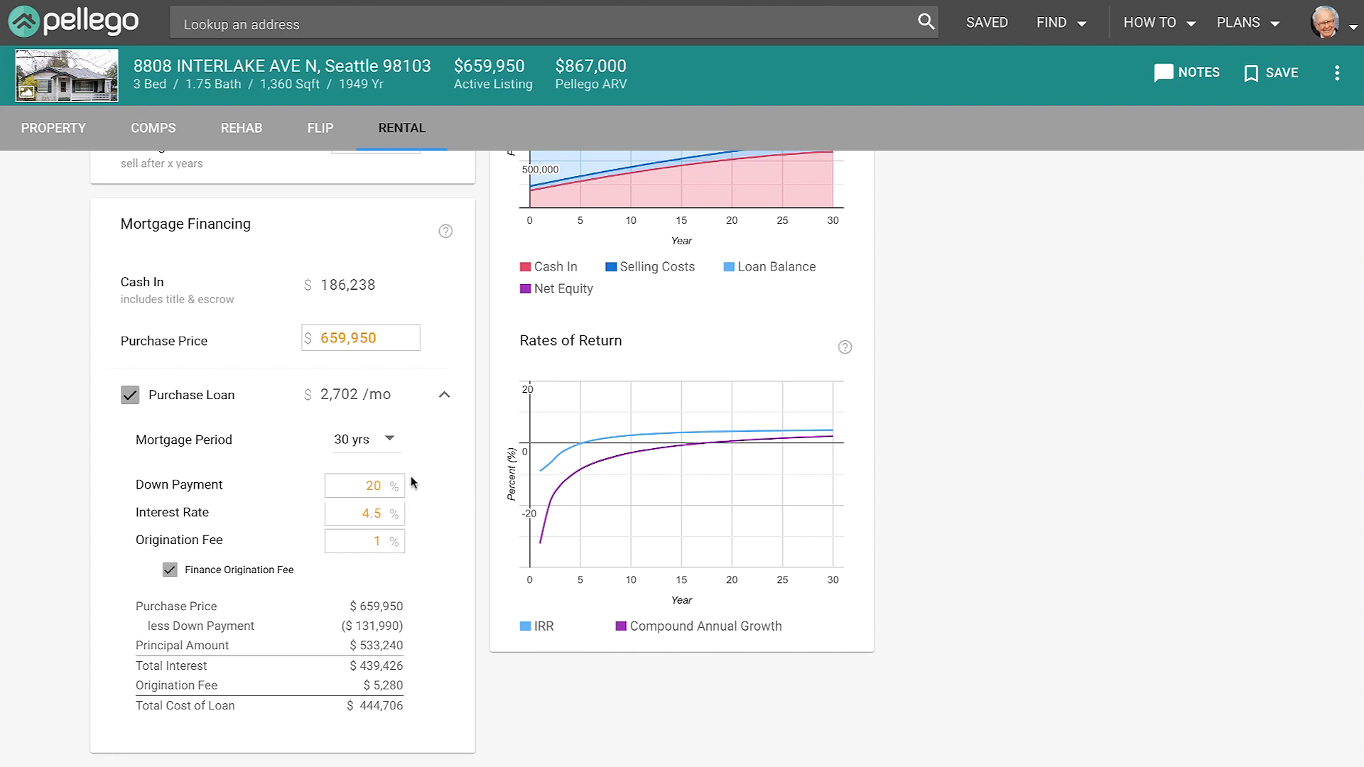
{"action": "left_click", "coordinate": [391, 440]}
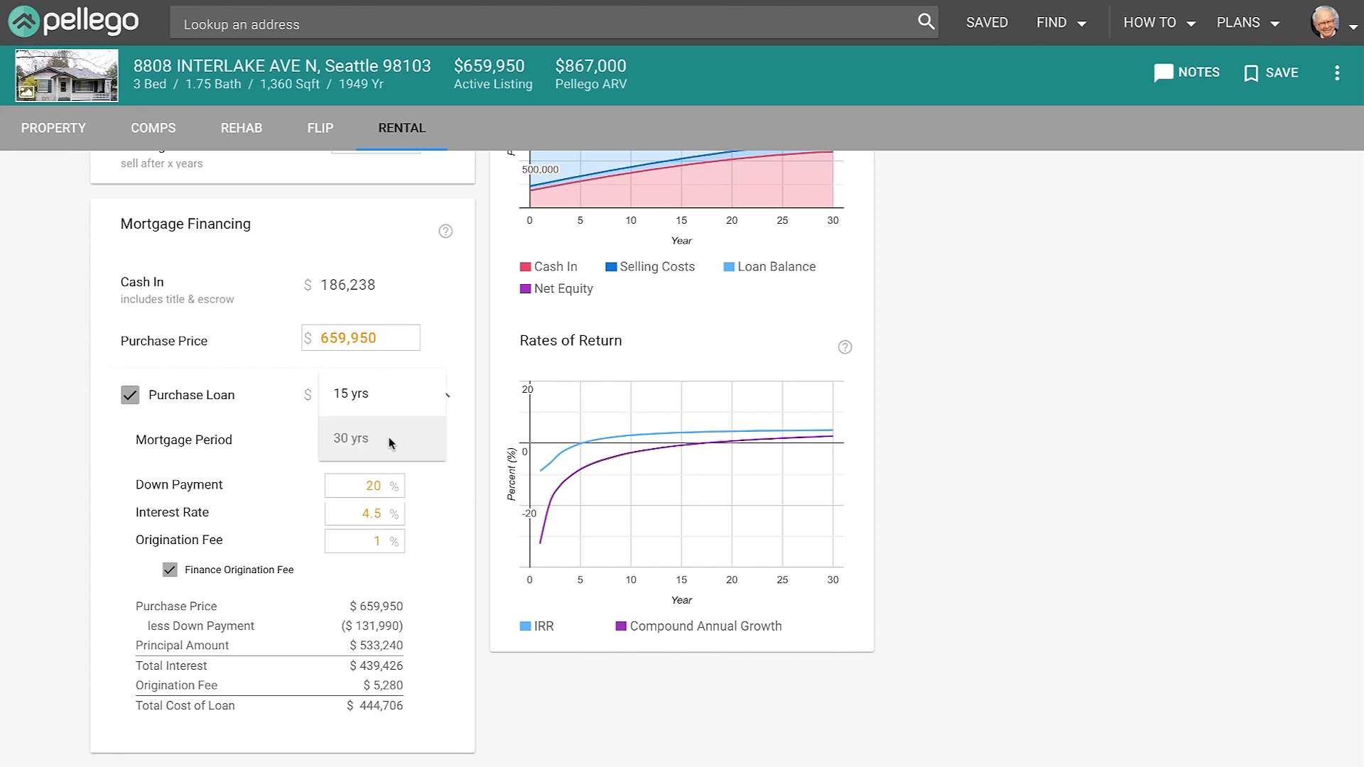
{"action": "left_click", "coordinate": [378, 396]}
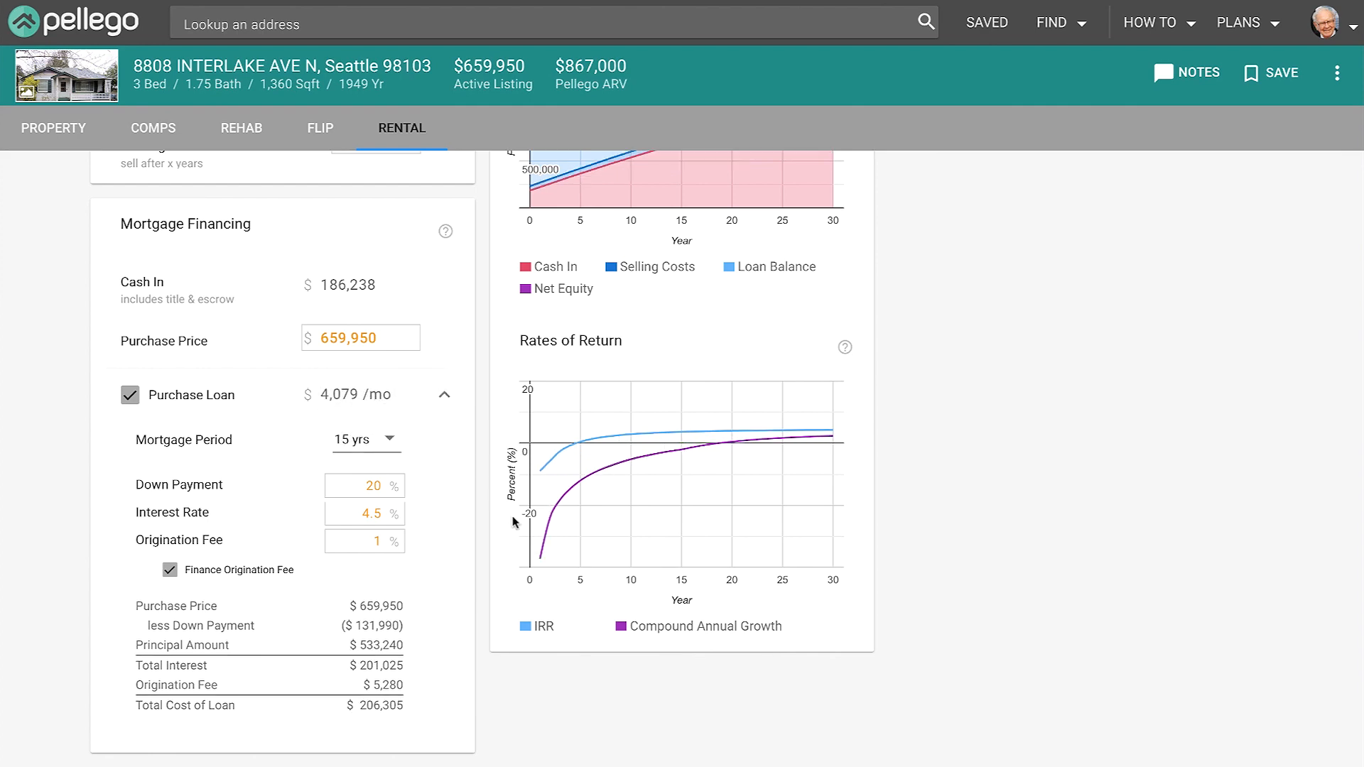
{"action": "scroll", "coordinate": [513, 521], "scroll_direction": "up", "scroll_amount": 2}
{"action": "scroll", "coordinate": [513, 516], "scroll_direction": "up", "scroll_amount": 3}
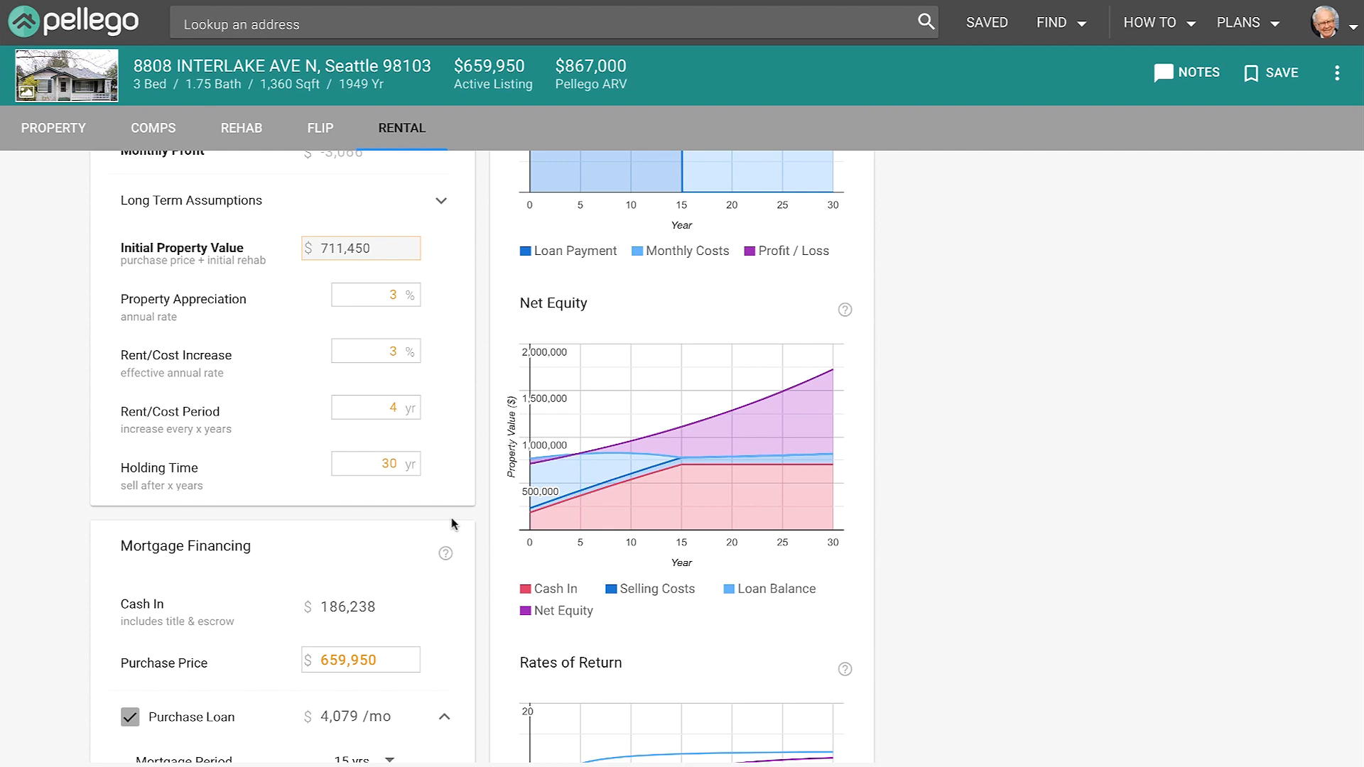
{"action": "scroll", "coordinate": [452, 524], "scroll_direction": "up", "scroll_amount": 3}
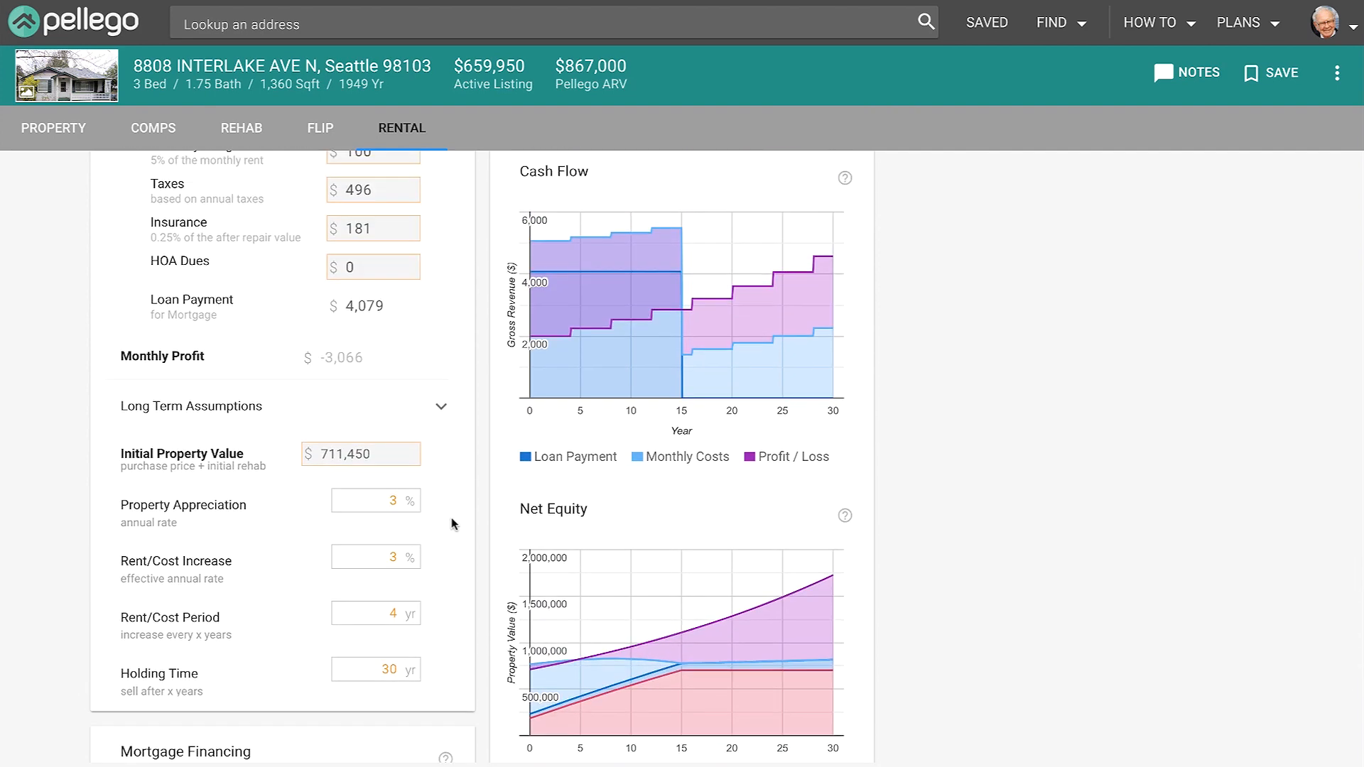